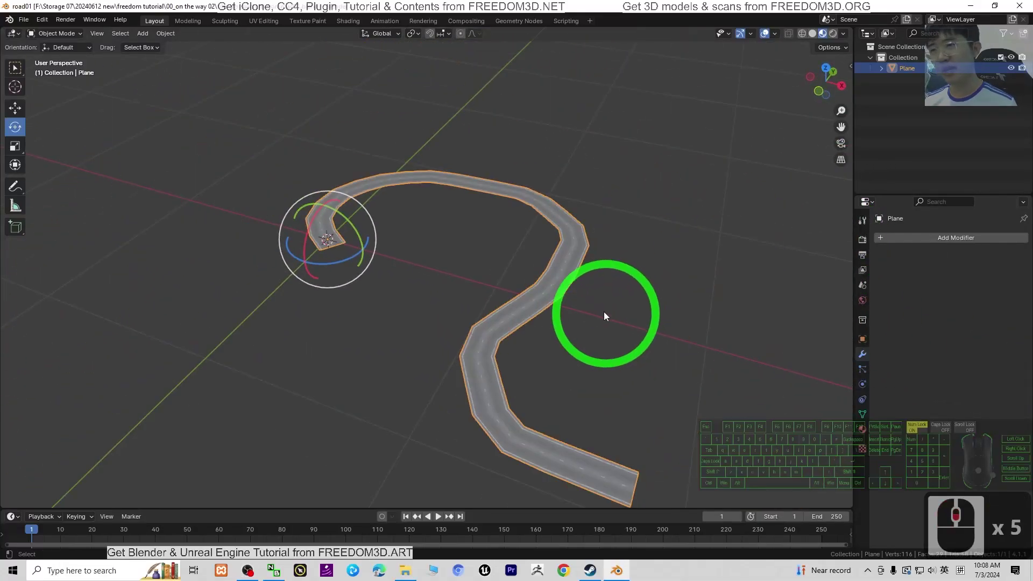
Examine the finished winding road mesh from several angles and distances, including its bends and both ends
{"action": "scroll", "coordinate": [502, 328], "scroll_direction": "up", "scroll_amount": 4}
{"action": "scroll", "coordinate": [550, 389], "scroll_direction": "down", "scroll_amount": 2}
{"action": "middle_click_drag", "start_coordinate": [551, 390], "coordinate": [516, 205], "text": "shift"}
{"action": "scroll", "coordinate": [625, 276], "scroll_direction": "up", "scroll_amount": 2}
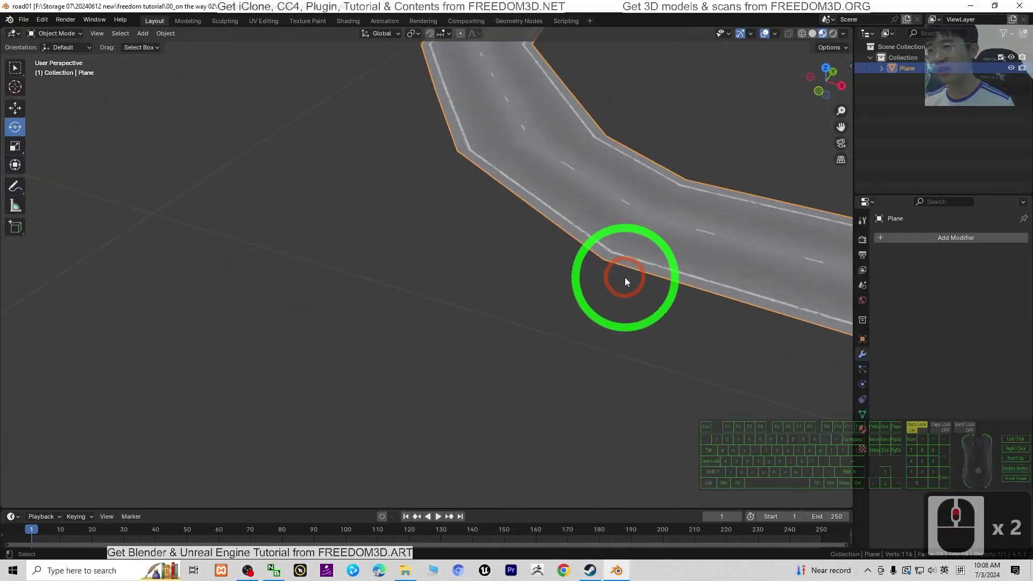
{"action": "middle_click_drag", "start_coordinate": [624, 278], "coordinate": [330, 143]}
{"action": "scroll", "coordinate": [466, 367], "scroll_direction": "down", "scroll_amount": 3}
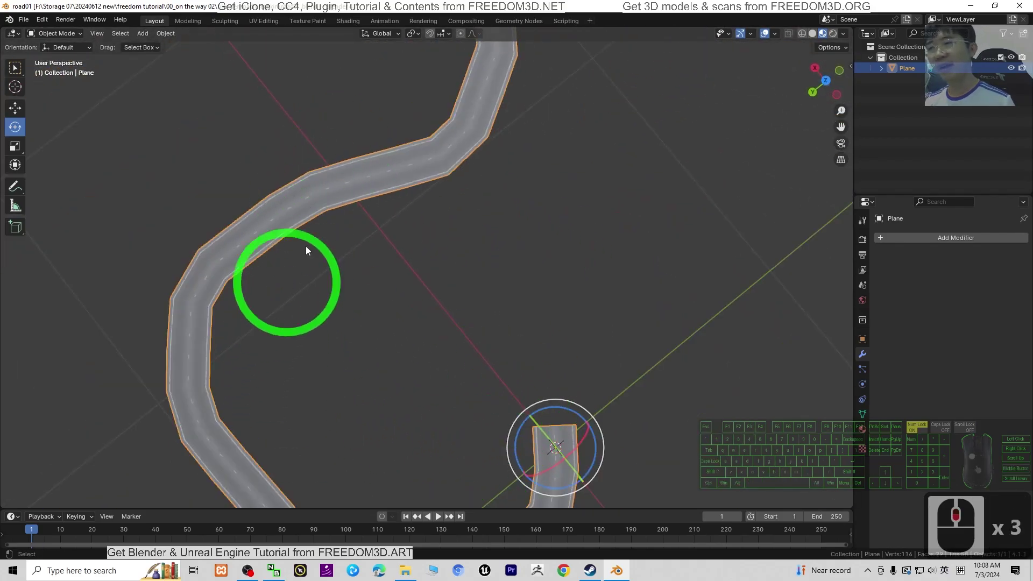
{"action": "scroll", "coordinate": [662, 284], "scroll_direction": "down", "scroll_amount": 2}
{"action": "scroll", "coordinate": [602, 301], "scroll_direction": "up", "scroll_amount": 2}
{"action": "middle_click_drag", "start_coordinate": [682, 345], "coordinate": [556, 276]}
{"action": "scroll", "coordinate": [411, 203], "scroll_direction": "up", "scroll_amount": 4}
{"action": "middle_click_drag", "start_coordinate": [411, 203], "coordinate": [473, 341], "text": "shift"}
{"action": "scroll", "coordinate": [486, 357], "scroll_direction": "up", "scroll_amount": 4}
{"action": "scroll", "coordinate": [476, 367], "scroll_direction": "down", "scroll_amount": 5}
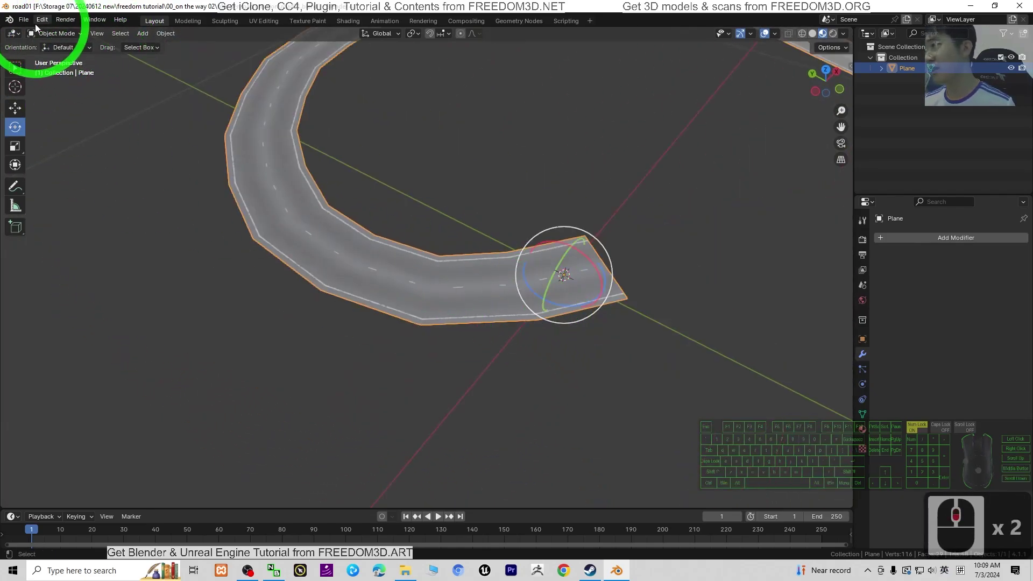
Create a new General file
{"action": "left_click", "coordinate": [23, 20]}
{"action": "left_click", "coordinate": [18, 21]}
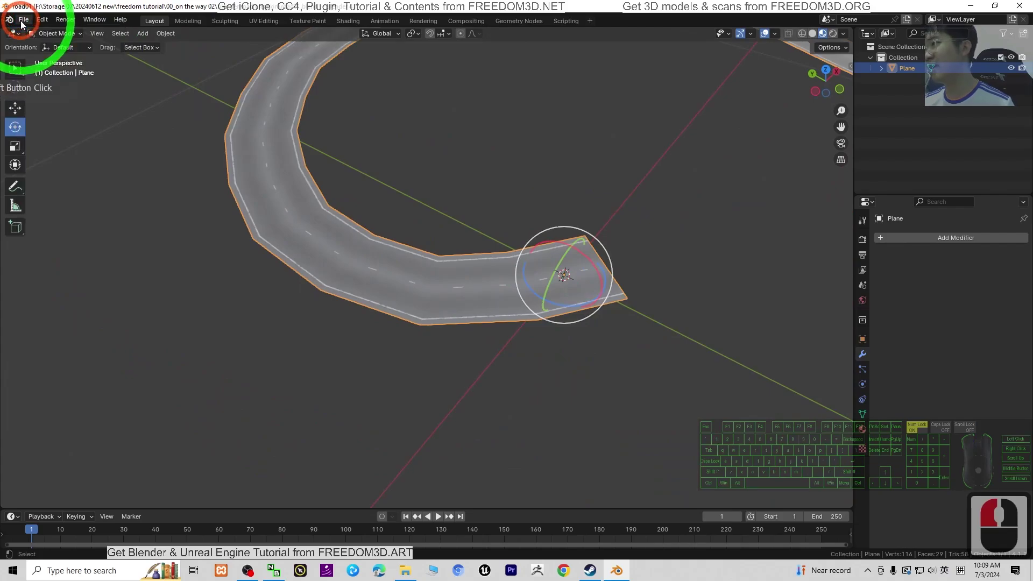
{"action": "left_click", "coordinate": [23, 20]}
{"action": "left_click", "coordinate": [38, 32]}
{"action": "left_click", "coordinate": [147, 32]}
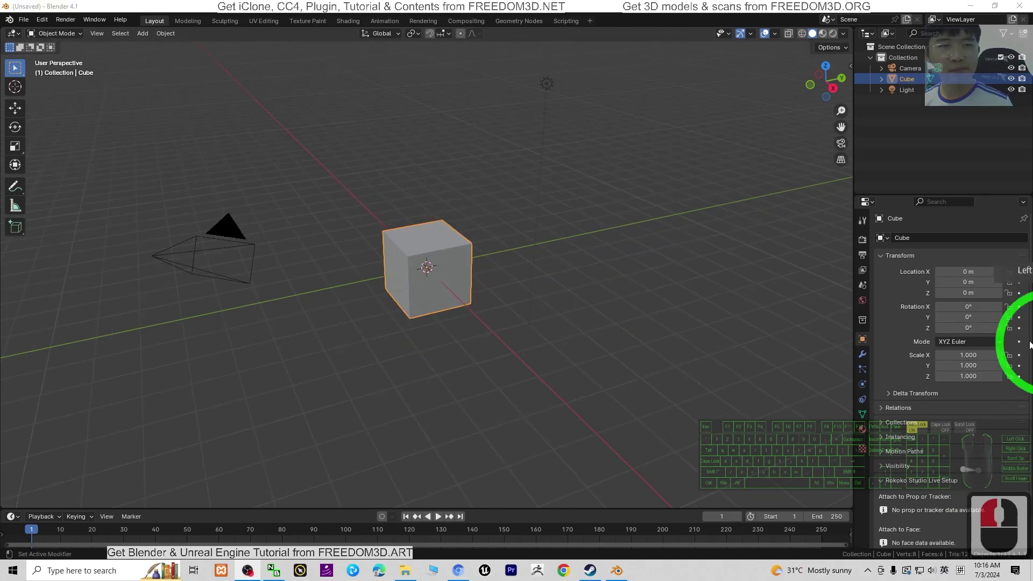
Delete all the default objects from the scene: the camera, cube and light
{"action": "scroll", "coordinate": [751, 222], "scroll_direction": "up", "scroll_amount": 3}
{"action": "scroll", "coordinate": [582, 237], "scroll_direction": "down", "scroll_amount": 3}
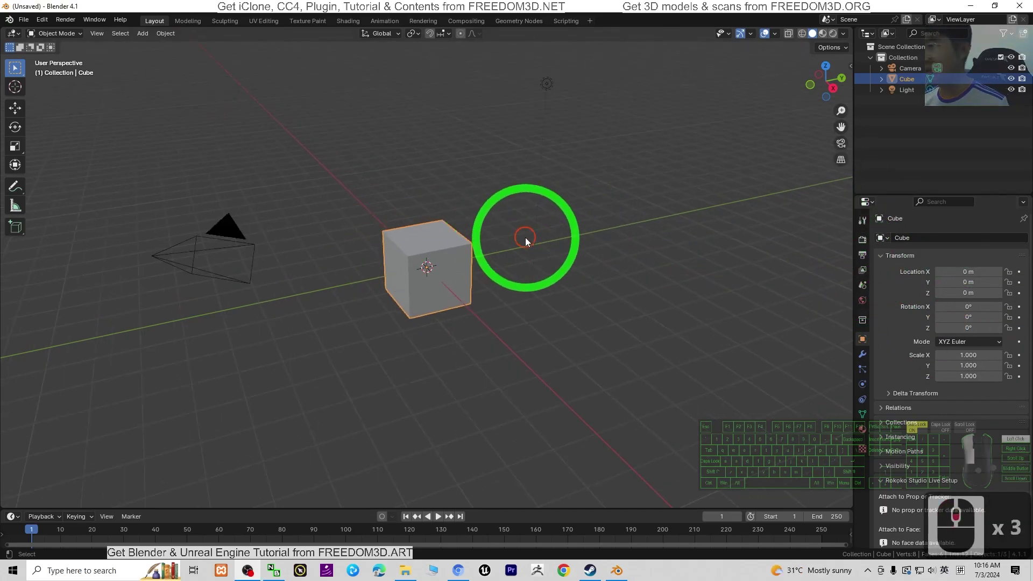
{"action": "left_click", "coordinate": [565, 220]}
{"action": "middle_click_drag", "start_coordinate": [512, 246], "coordinate": [699, 362]}
{"action": "left_click", "coordinate": [666, 297]}
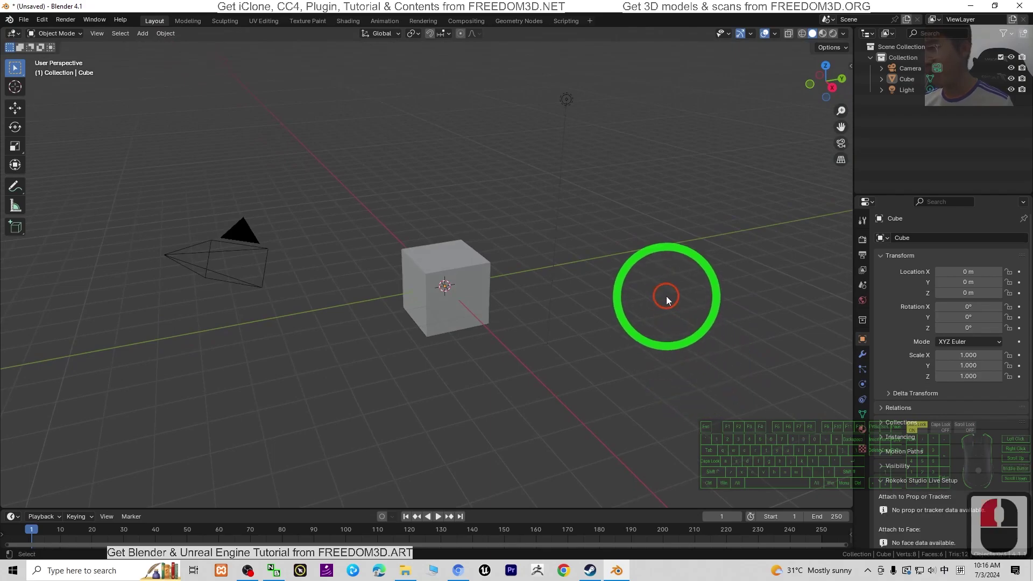
{"action": "left_click", "coordinate": [667, 296]}
{"action": "left_click", "coordinate": [667, 296]}
{"action": "left_click", "coordinate": [663, 301]}
{"action": "key", "text": "a"}
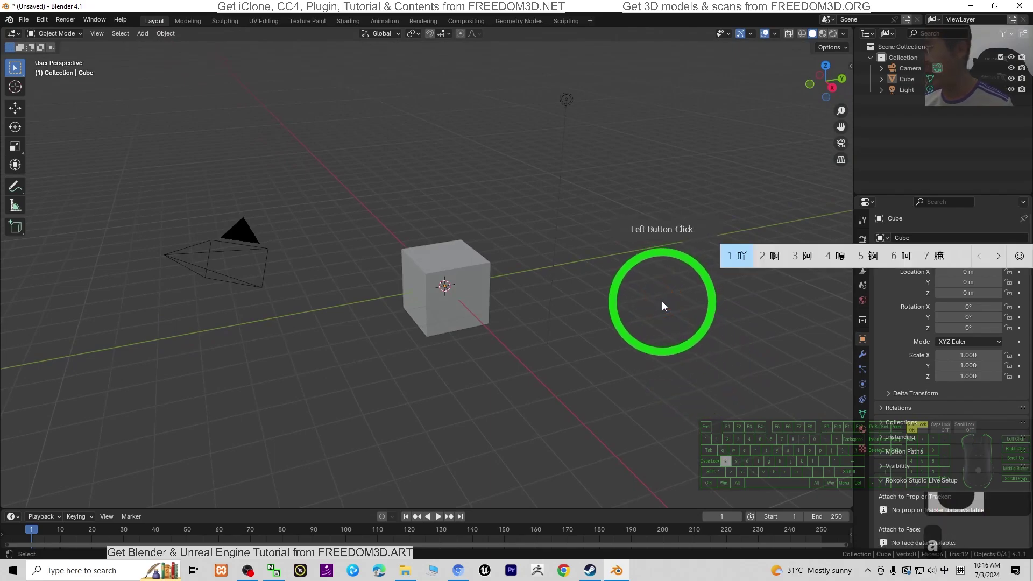
{"action": "left_click", "coordinate": [635, 331]}
{"action": "left_click", "coordinate": [646, 348]}
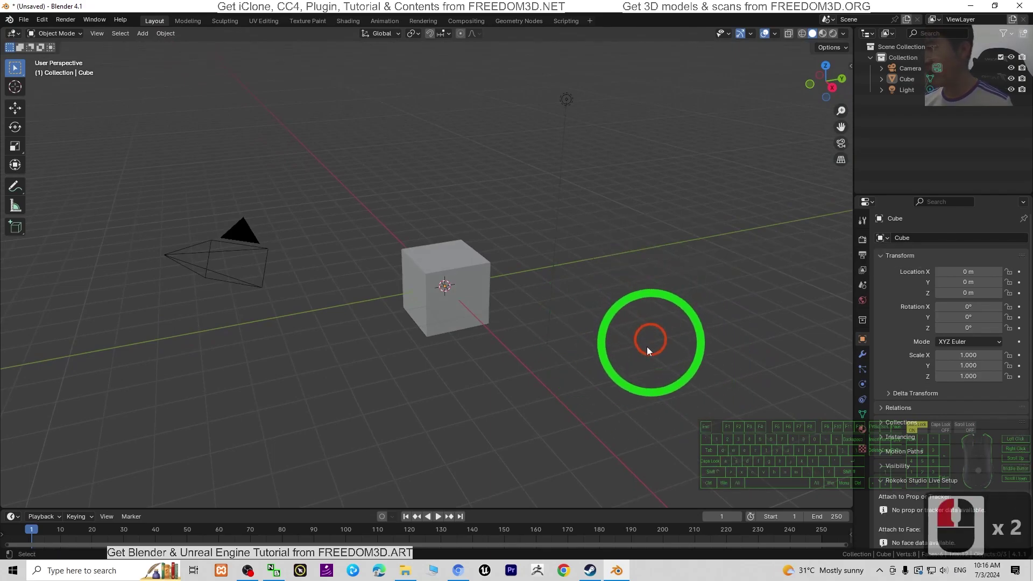
{"action": "triple_click", "coordinate": [656, 310]}
{"action": "key", "text": "a"}
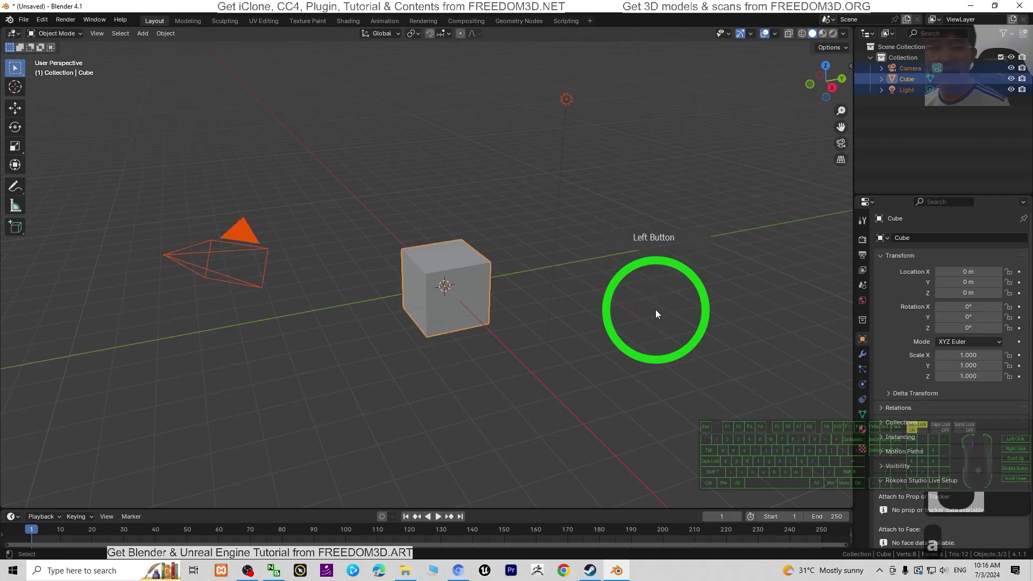
{"action": "key", "text": "Delete"}
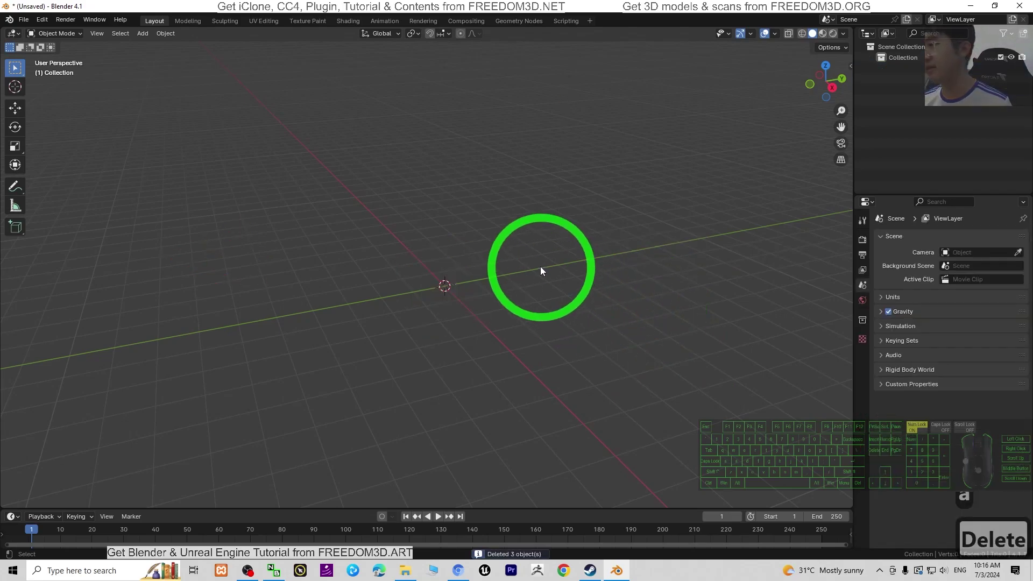
Add a cube mesh to the empty scene
{"action": "middle_click_drag", "start_coordinate": [540, 270], "coordinate": [129, 51]}
{"action": "left_click", "coordinate": [142, 33]}
{"action": "left_click", "coordinate": [157, 46]}
{"action": "left_click", "coordinate": [256, 55]}
{"action": "left_click", "coordinate": [554, 326]}
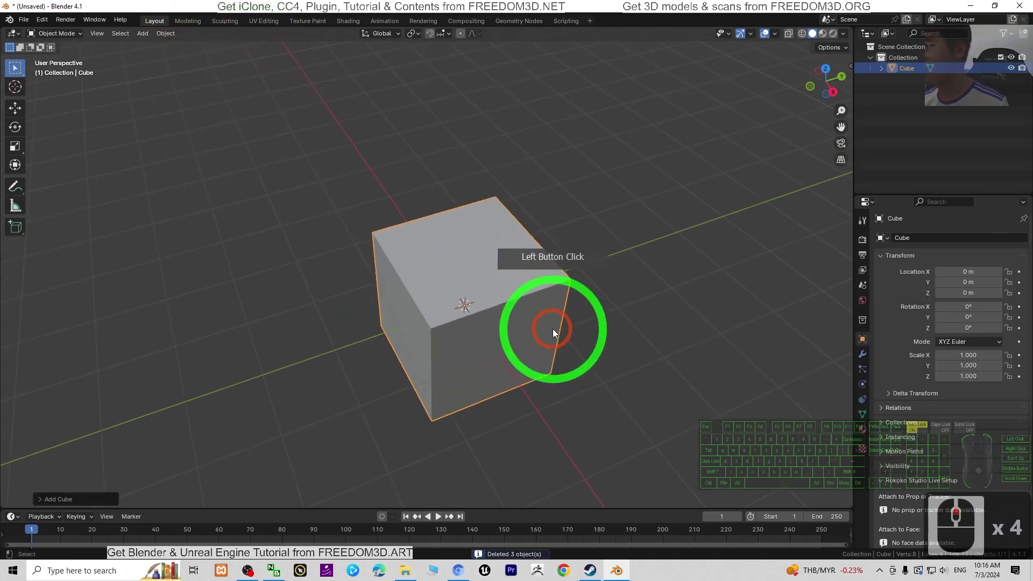
Enter Edit Mode on the cube and merge all its vertices at center into a single vertex
{"action": "left_click", "coordinate": [70, 34]}
{"action": "left_click", "coordinate": [56, 58]}
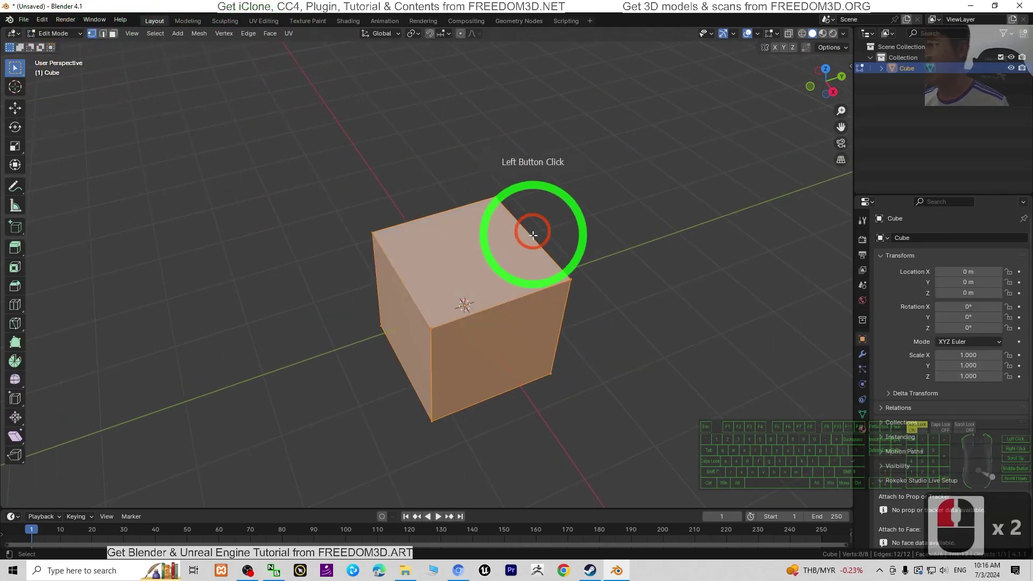
{"action": "right_click", "coordinate": [472, 247]}
{"action": "left_click", "coordinate": [422, 441]}
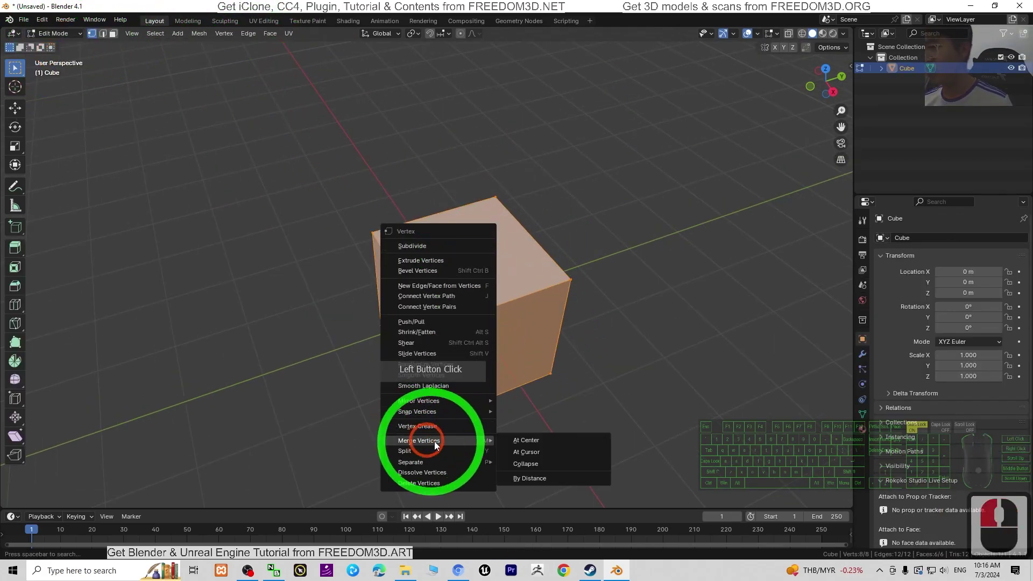
{"action": "left_click", "coordinate": [526, 440]}
In top orthographic view, extrude the single vertex seven times in succession to draw an angular, winding path from the origin
{"action": "scroll", "coordinate": [515, 345], "scroll_direction": "up", "scroll_amount": 6}
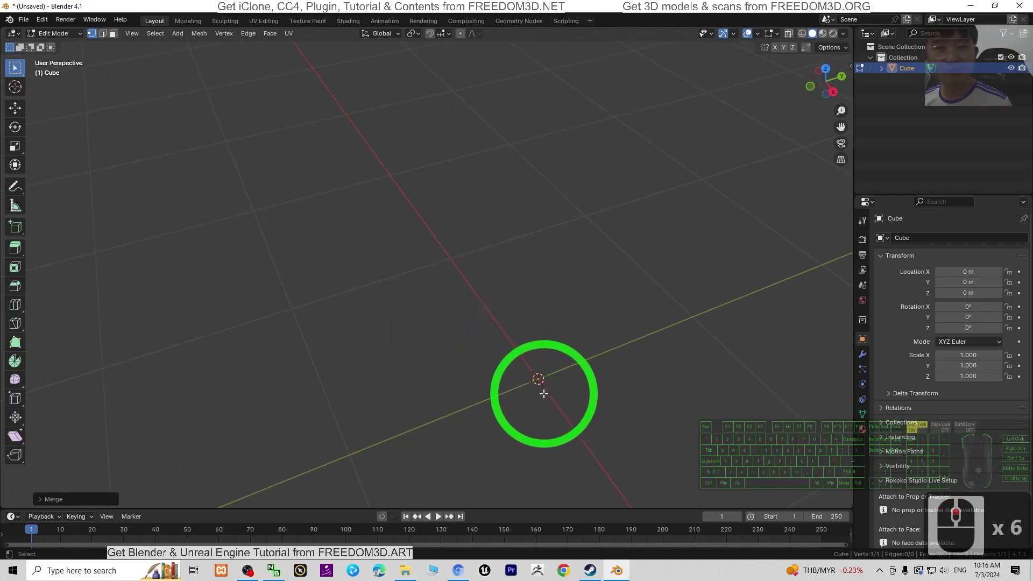
{"action": "middle_click_drag", "start_coordinate": [544, 393], "coordinate": [544, 363]}
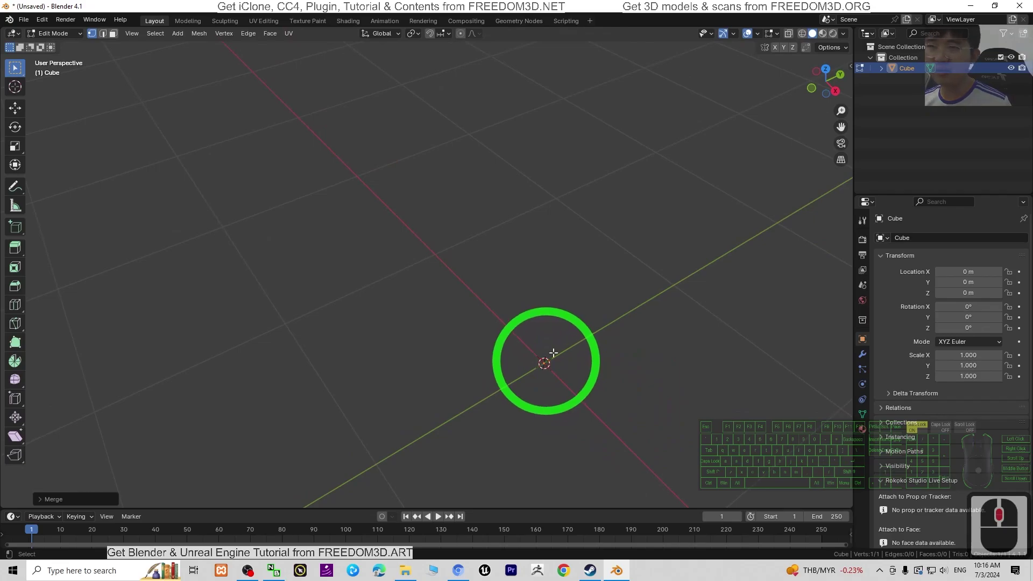
{"action": "left_click", "coordinate": [826, 71]}
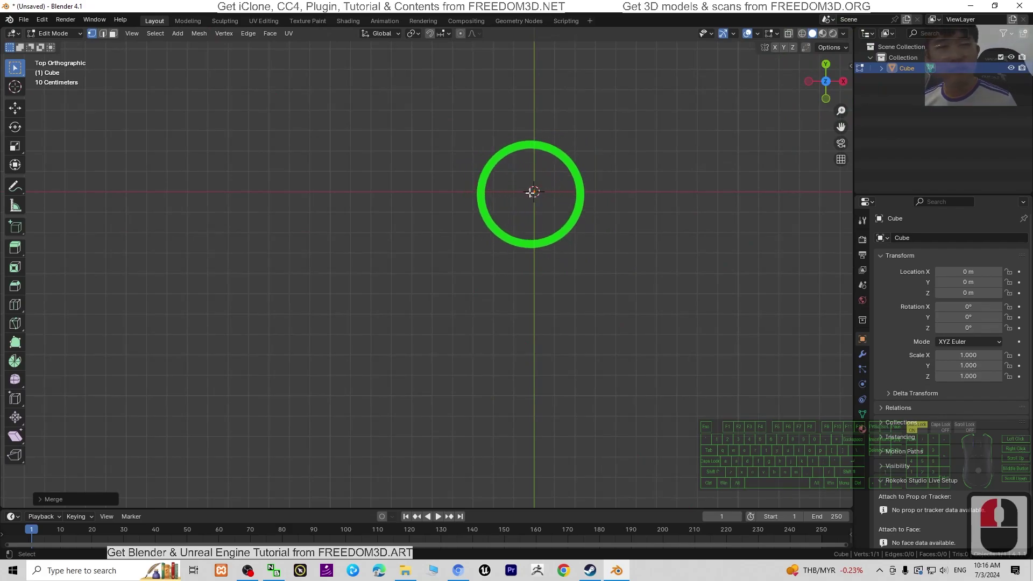
{"action": "key", "text": "e"}
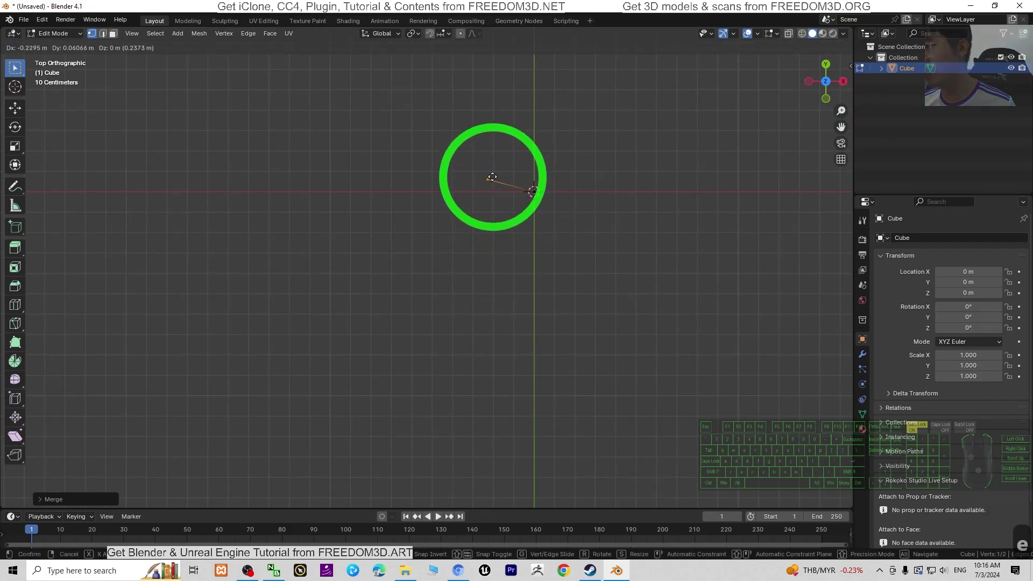
{"action": "left_click", "coordinate": [511, 171]}
{"action": "key", "text": "e"}
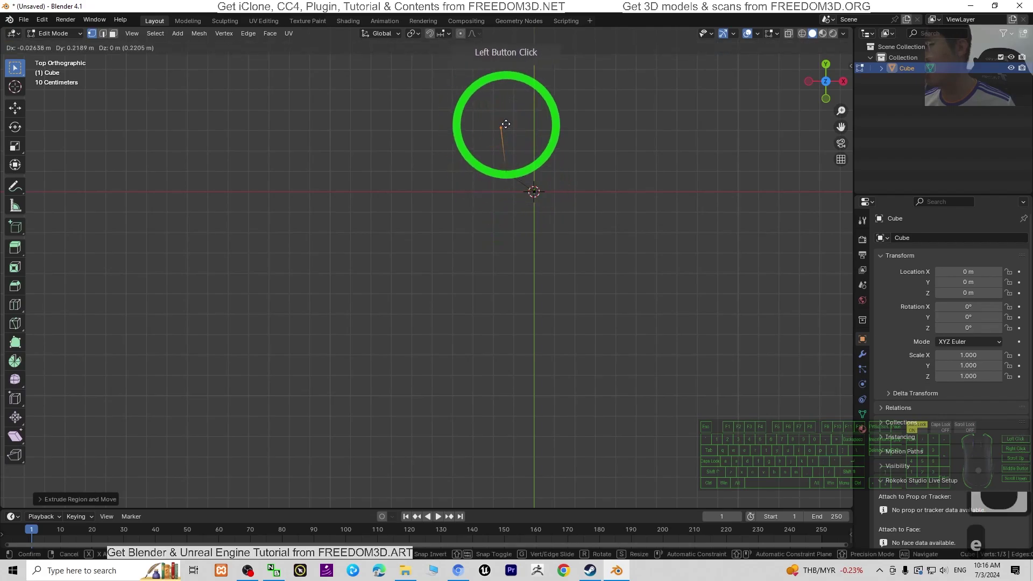
{"action": "left_click", "coordinate": [504, 122]}
{"action": "key", "text": "e"}
{"action": "left_click", "coordinate": [415, 128]}
{"action": "key", "text": "e"}
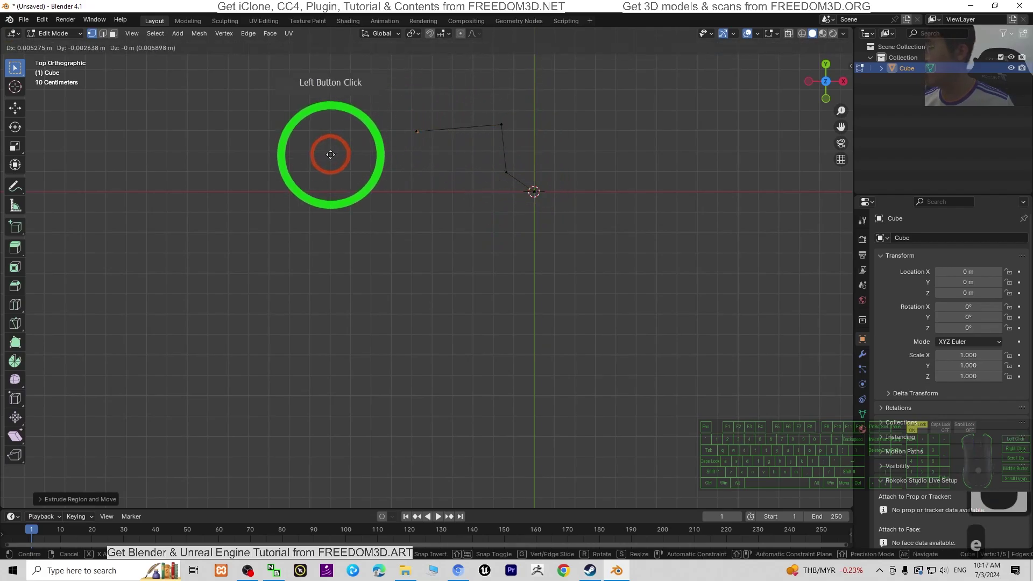
{"action": "left_click", "coordinate": [220, 225]}
{"action": "key", "text": "e"}
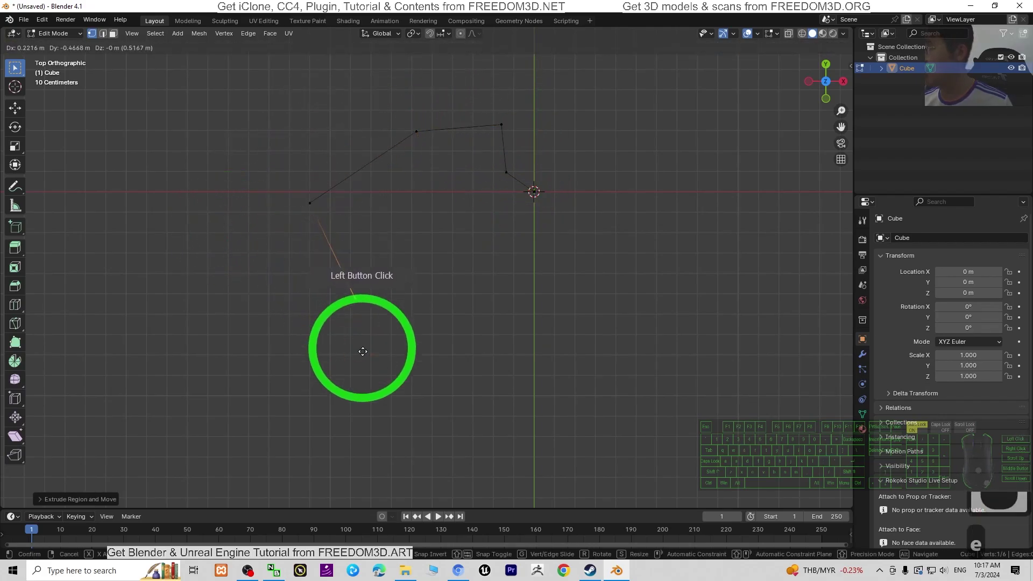
{"action": "left_click", "coordinate": [362, 359]}
{"action": "key", "text": "e"}
{"action": "left_click", "coordinate": [173, 345]}
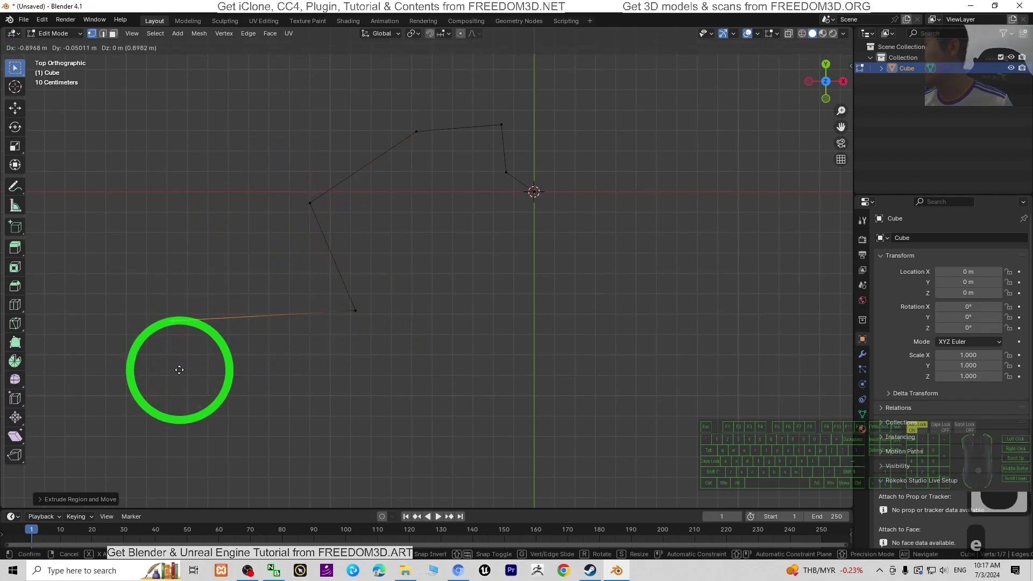
{"action": "key", "text": "e"}
{"action": "left_click", "coordinate": [120, 246]}
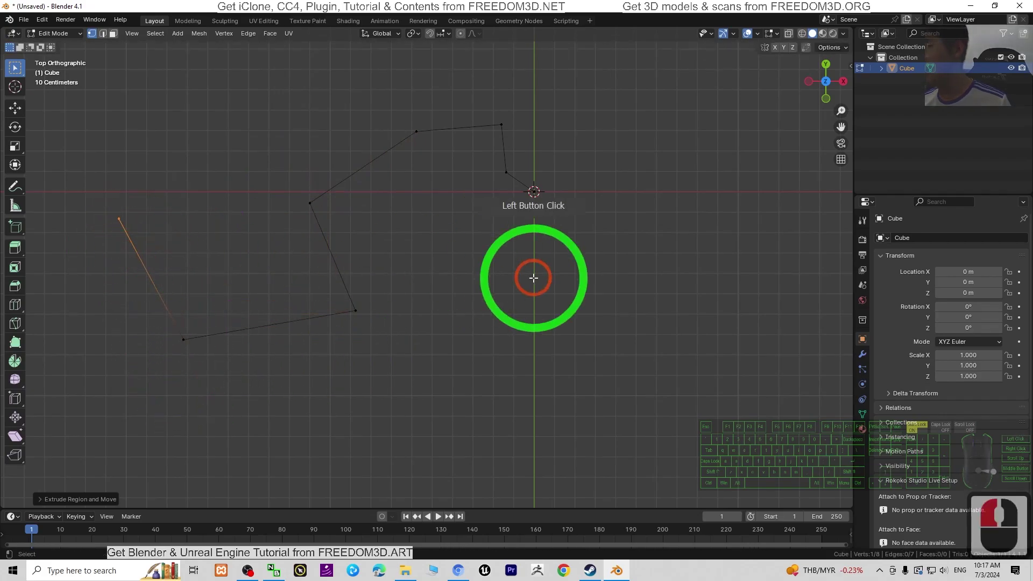
Bevel all the path's vertices with Affect set to Vertices, a width of 0.0841 m and 4 segments
{"action": "middle_click_drag", "start_coordinate": [489, 369], "coordinate": [571, 366]}
{"action": "key", "text": "a"}
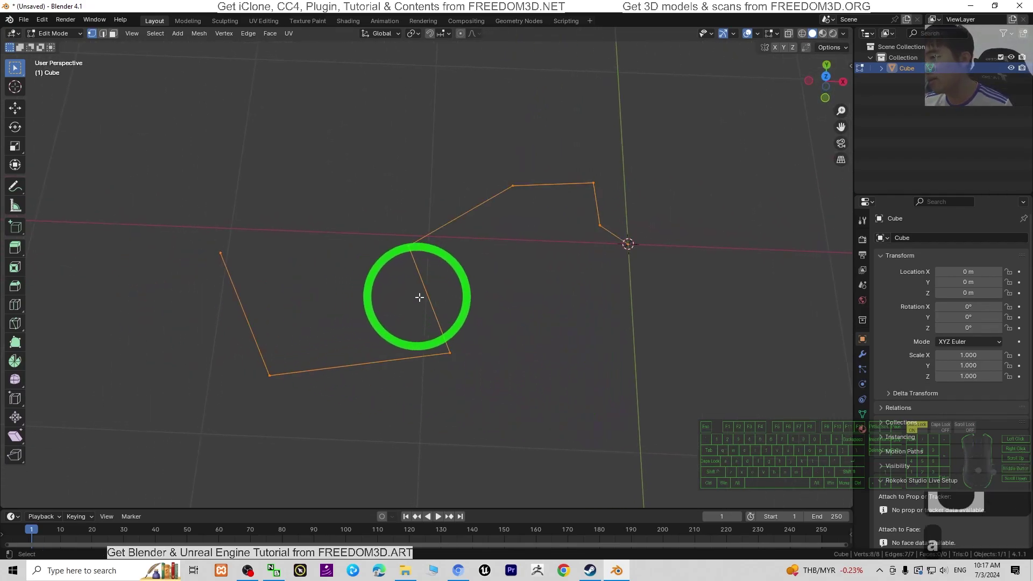
{"action": "key", "text": "ctrl+b"}
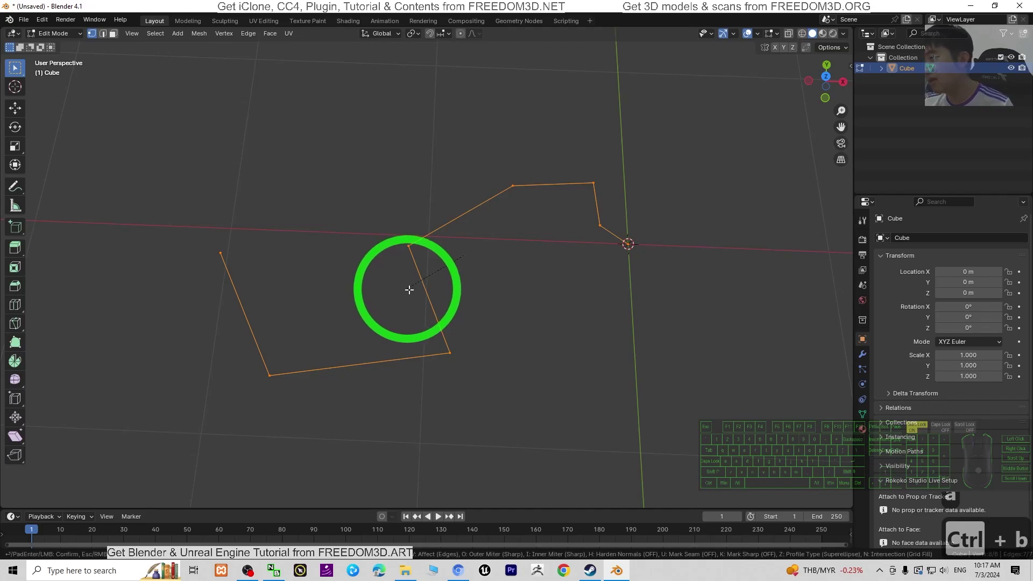
{"action": "left_click", "coordinate": [416, 292]}
{"action": "left_click", "coordinate": [524, 318]}
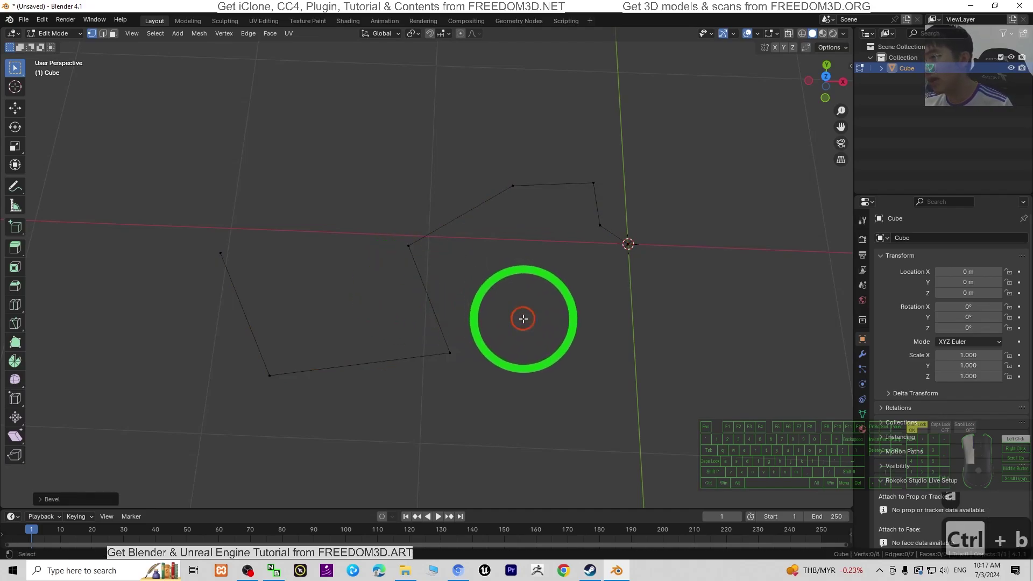
{"action": "left_click", "coordinate": [60, 498]}
{"action": "left_click", "coordinate": [135, 304]}
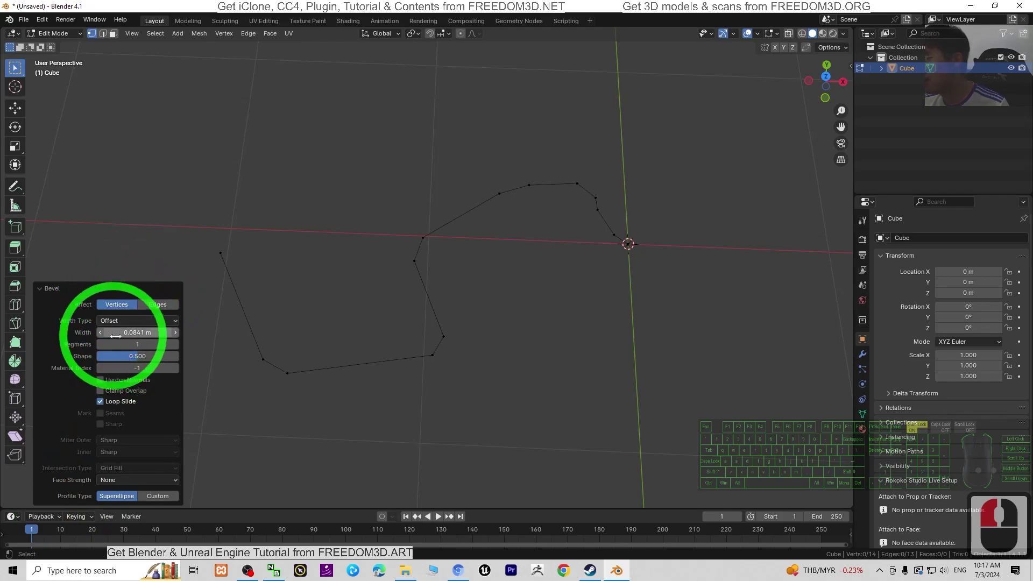
{"action": "left_click_drag", "start_coordinate": [105, 334], "coordinate": [132, 334]}
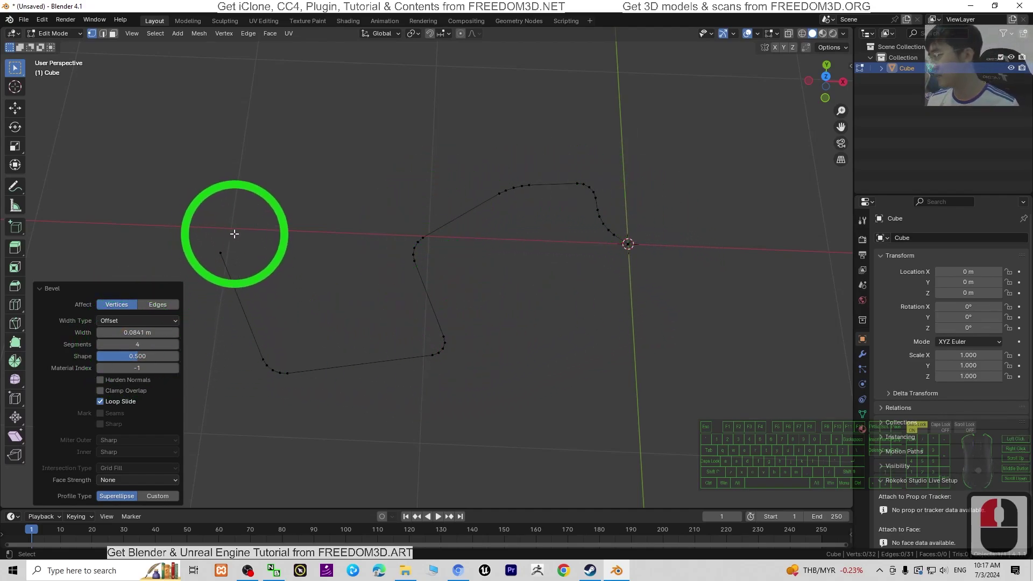
Return to Object Mode and add a plane mesh at the start of the path
{"action": "left_click", "coordinate": [61, 34]}
{"action": "left_click", "coordinate": [51, 48]}
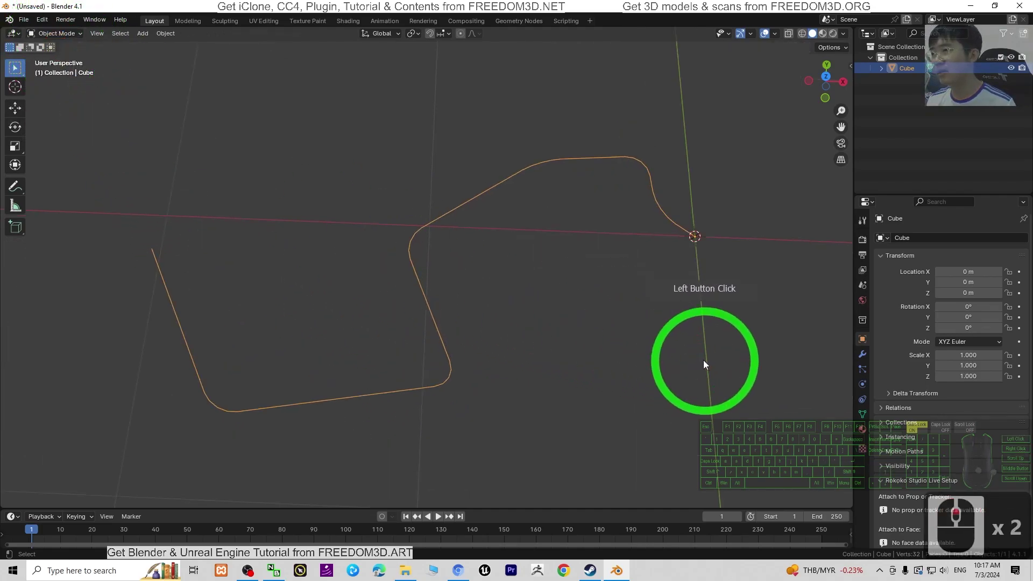
{"action": "middle_click_drag", "start_coordinate": [701, 361], "coordinate": [667, 337]}
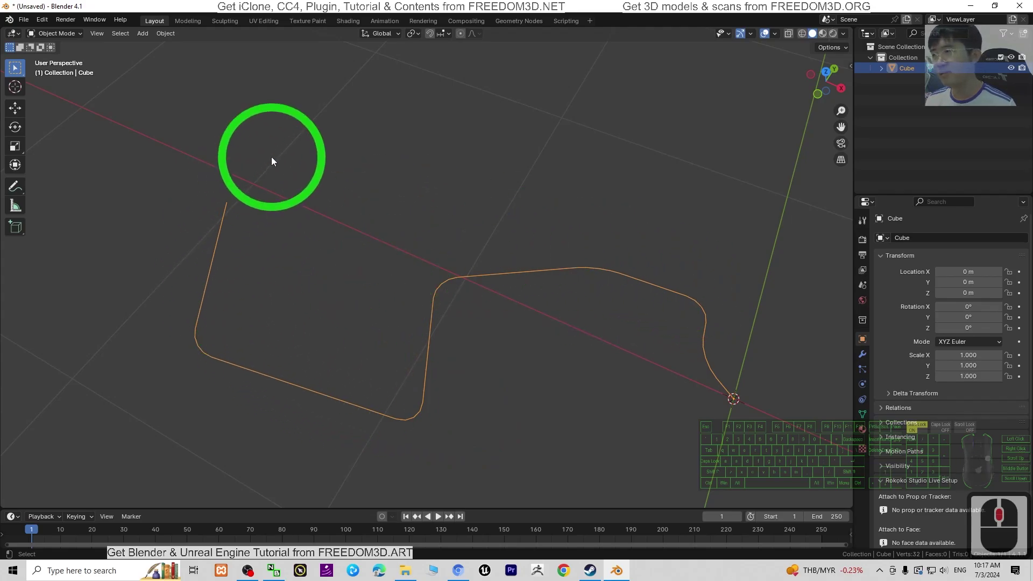
{"action": "scroll", "coordinate": [735, 366], "scroll_direction": "up", "scroll_amount": 2}
{"action": "middle_click_drag", "start_coordinate": [792, 355], "coordinate": [501, 267], "text": "shift"}
{"action": "middle_click_drag", "start_coordinate": [565, 329], "coordinate": [454, 160]}
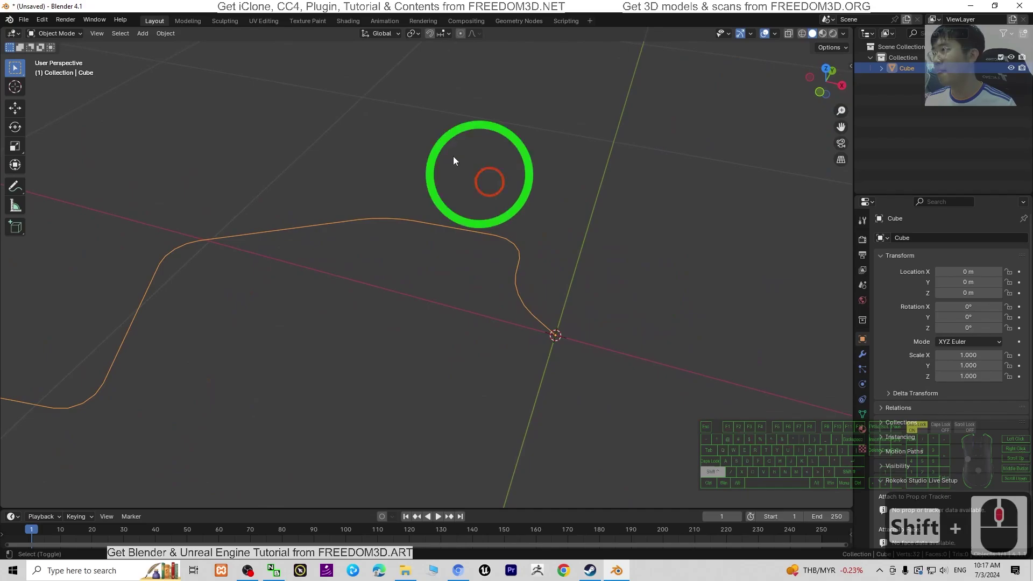
{"action": "left_click", "coordinate": [143, 34]}
{"action": "left_click", "coordinate": [158, 46]}
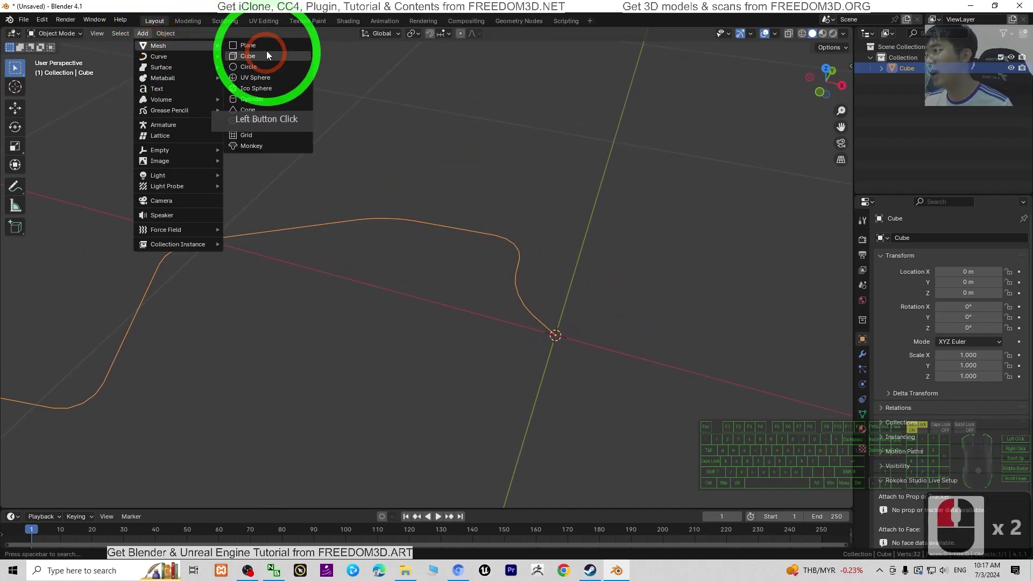
{"action": "left_click", "coordinate": [248, 46]}
Scale the plane down uniformly to about 0.063 so it matches the road's width at the path's start
{"action": "scroll", "coordinate": [538, 215], "scroll_direction": "down", "scroll_amount": 3}
{"action": "left_click", "coordinate": [725, 310]}
{"action": "left_click", "coordinate": [578, 284]}
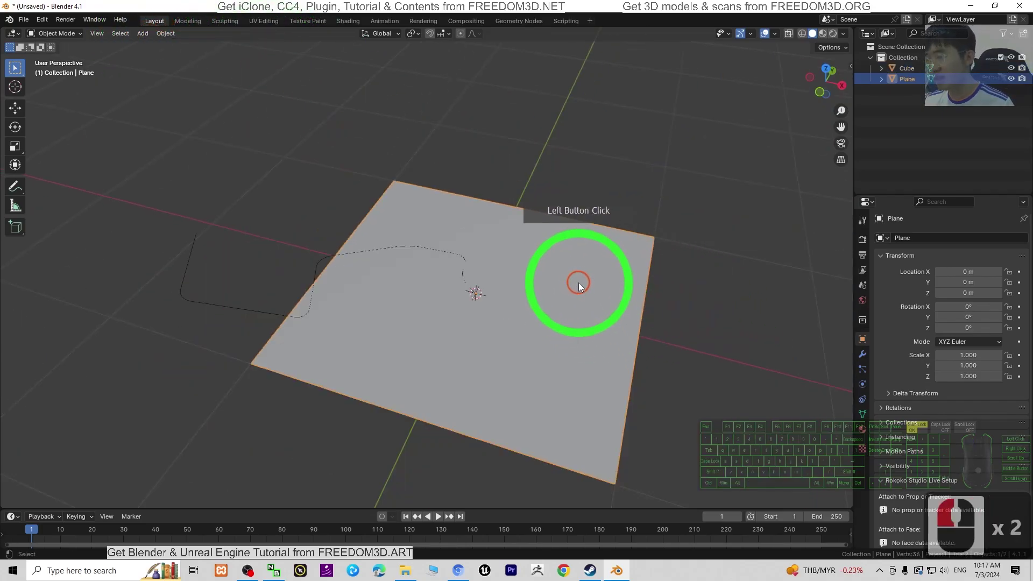
{"action": "key", "text": "s"}
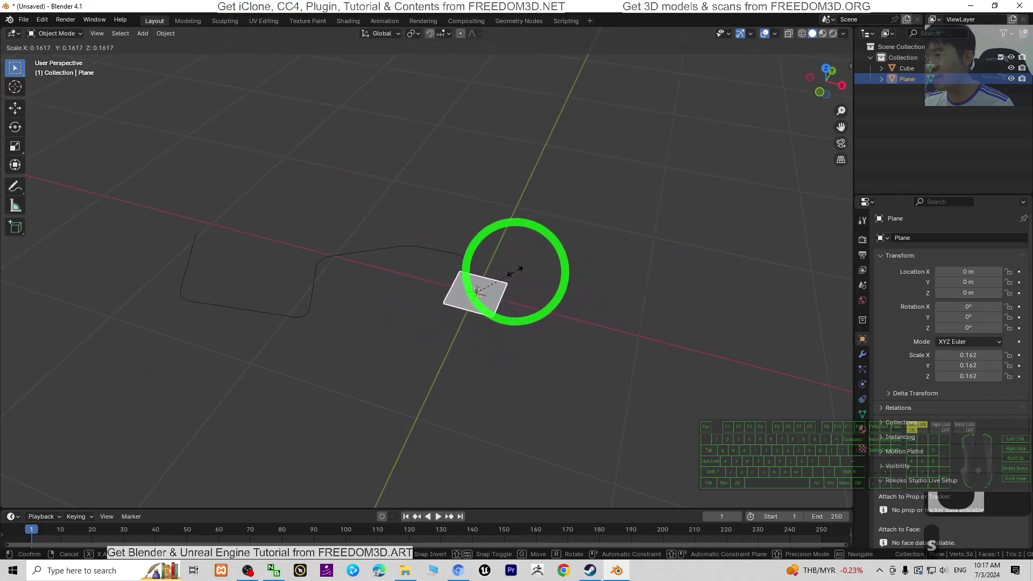
{"action": "left_click", "coordinate": [486, 278]}
{"action": "scroll", "coordinate": [680, 385], "scroll_direction": "up", "scroll_amount": 10}
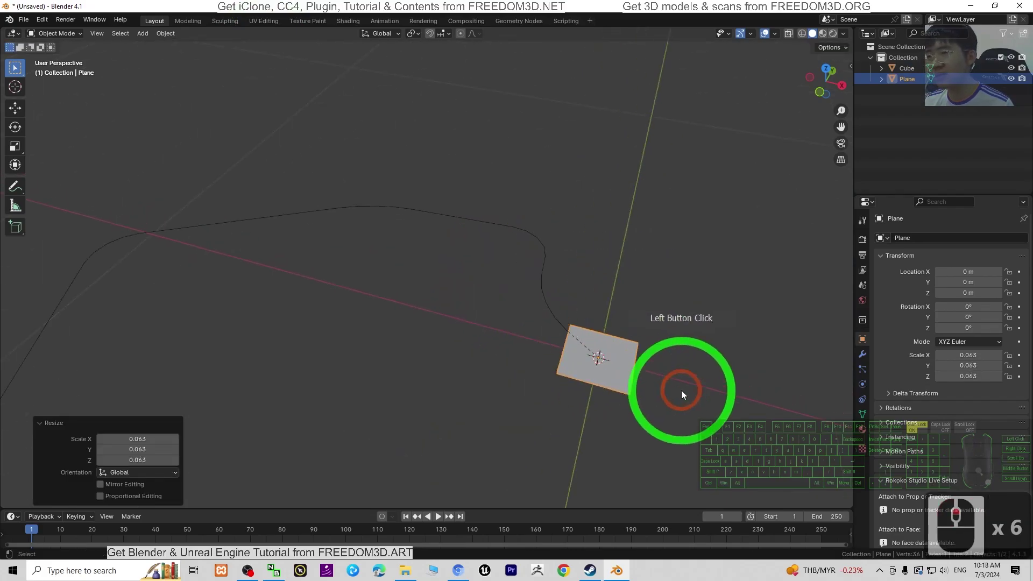
Scale the plane down slightly further, to a uniform scale of 0.050 at the start of the path
{"action": "middle_click_drag", "start_coordinate": [565, 332], "coordinate": [617, 361], "text": "shift"}
{"action": "scroll", "coordinate": [616, 361], "scroll_direction": "up", "scroll_amount": 2}
{"action": "key", "text": "s"}
{"action": "left_click", "coordinate": [680, 379]}
{"action": "left_click", "coordinate": [667, 306]}
{"action": "left_click", "coordinate": [577, 373]}
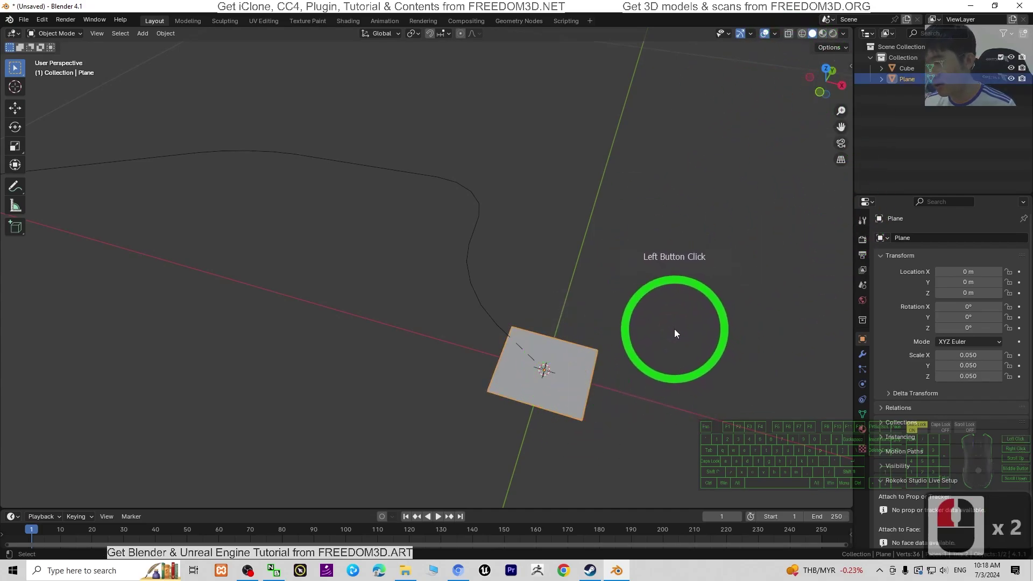
Apply all transforms to the plane and switch the viewport shading to Material Preview
{"action": "key", "text": "ctrl+a"}
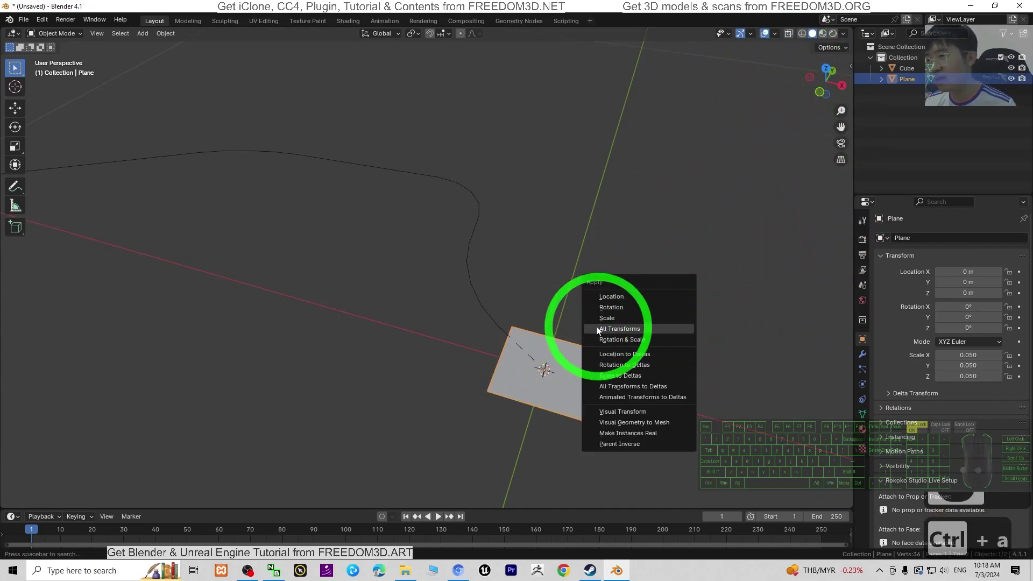
{"action": "left_click", "coordinate": [626, 329]}
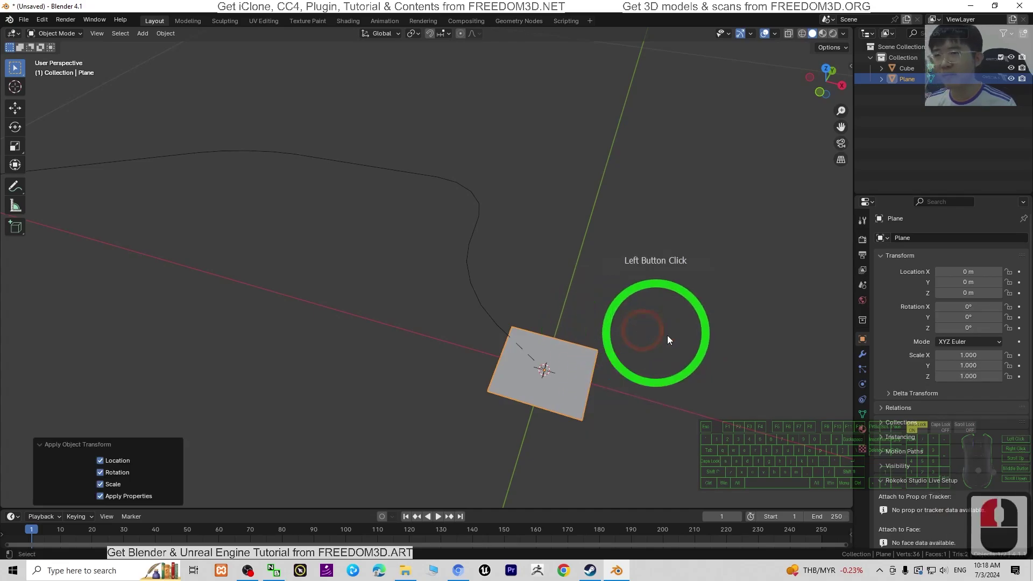
{"action": "left_click", "coordinate": [826, 33]}
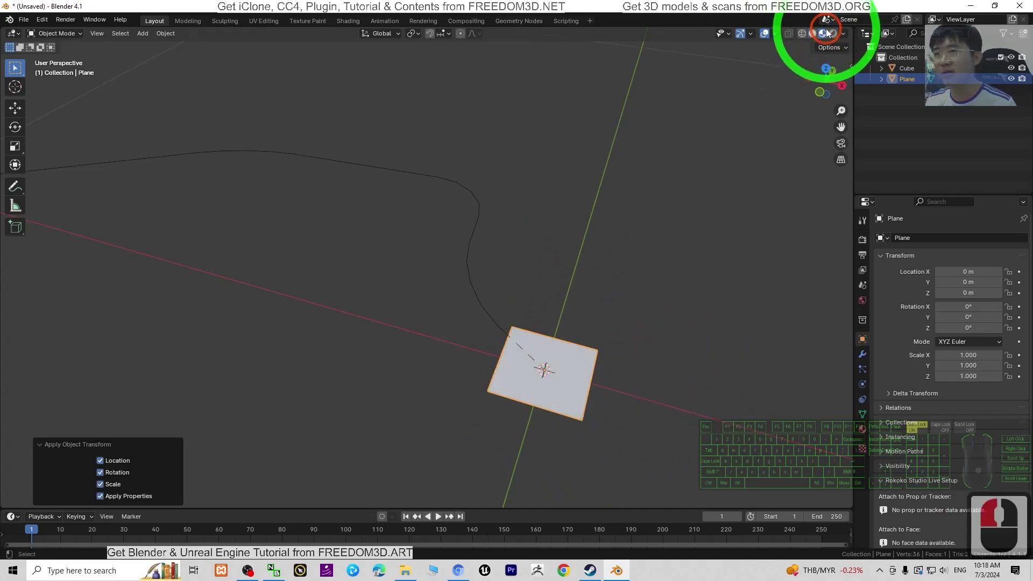
Look at the road texture in the browser's image results and the saved desktop image road-texture-4k-02.jpg, and return to Blender
{"action": "left_click", "coordinate": [969, 9]}
{"action": "left_click", "coordinate": [458, 570]}
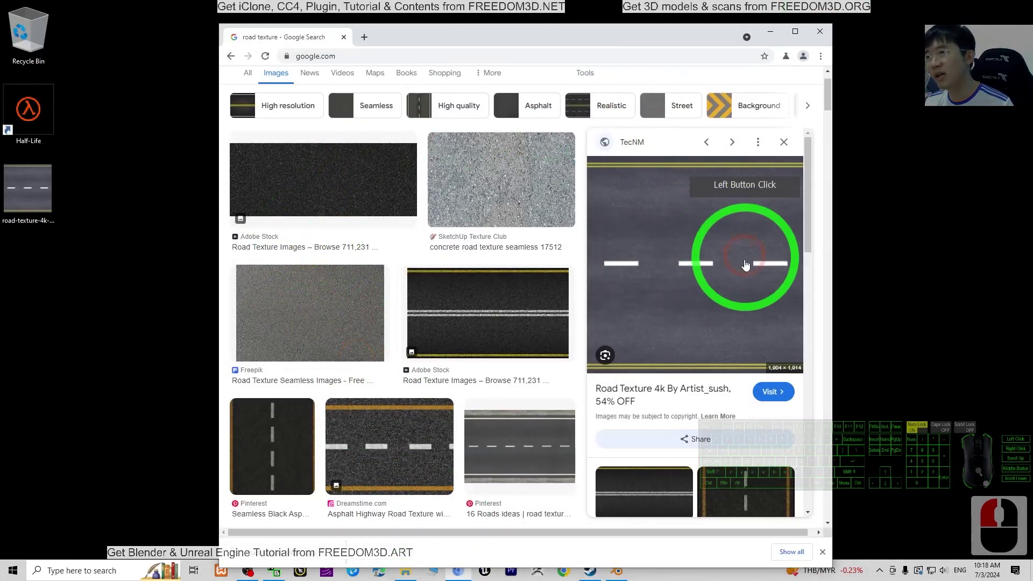
{"action": "left_click_drag", "start_coordinate": [746, 267], "coordinate": [410, 58]}
{"action": "left_click", "coordinate": [410, 57]}
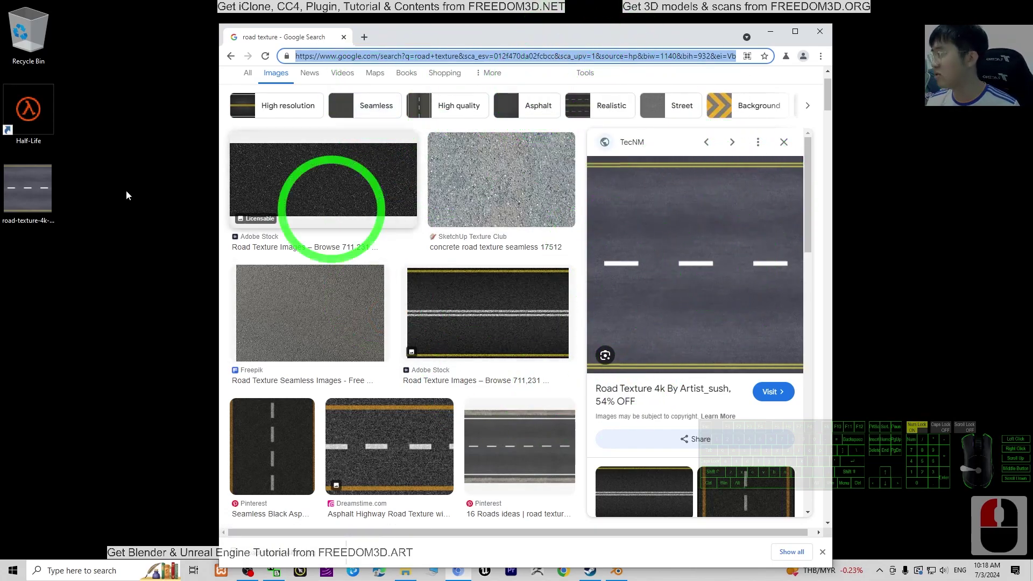
{"action": "double_click", "coordinate": [45, 190]}
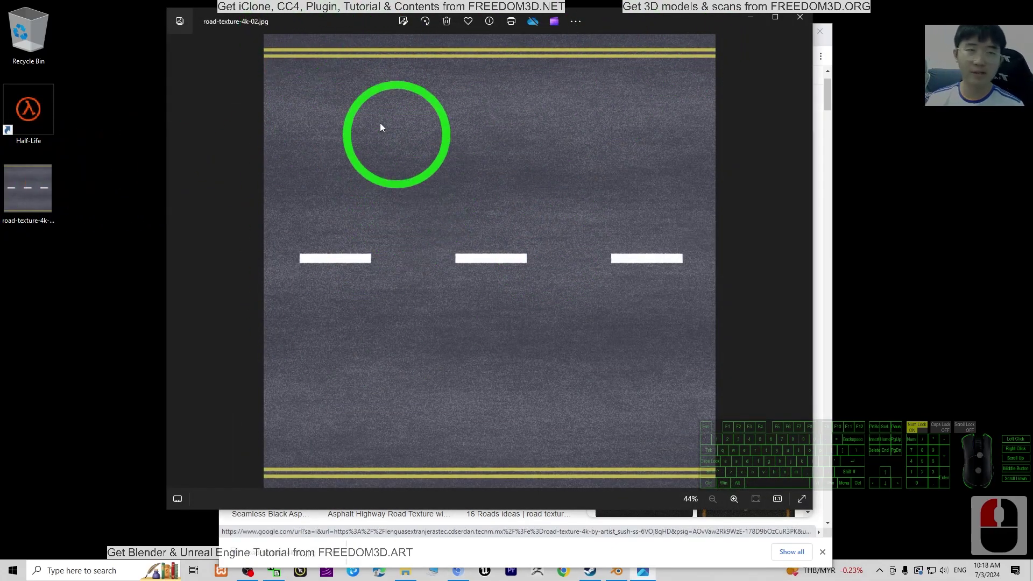
{"action": "left_click", "coordinate": [798, 21]}
{"action": "left_click", "coordinate": [772, 33]}
{"action": "left_click", "coordinate": [620, 572]}
Create a new material on the plane and assign an Image Texture to its Base Color
{"action": "scroll", "coordinate": [658, 322], "scroll_direction": "up", "scroll_amount": 3}
{"action": "middle_click_drag", "start_coordinate": [675, 373], "coordinate": [647, 353], "text": "shift"}
{"action": "left_click", "coordinate": [749, 412]}
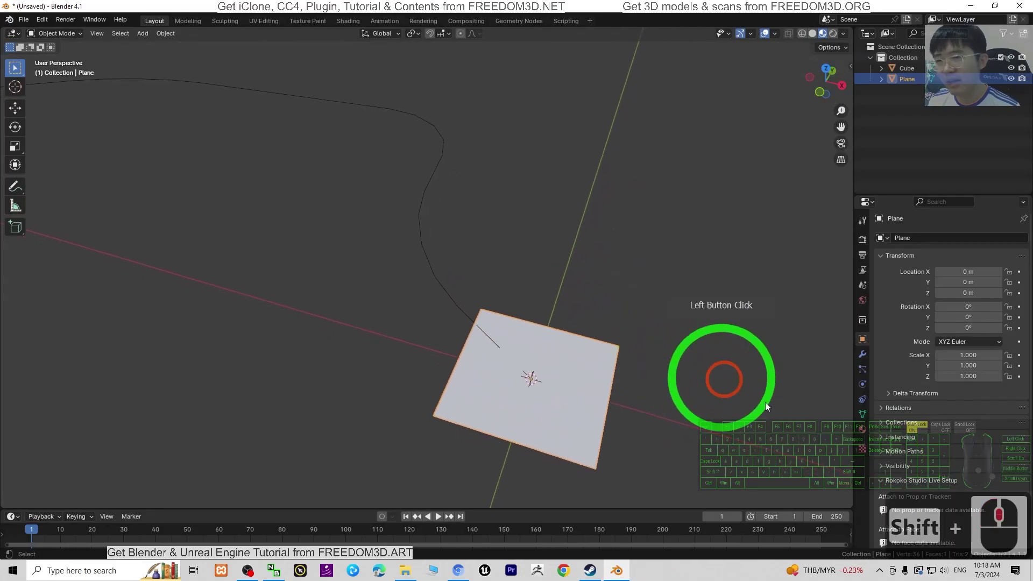
{"action": "left_click", "coordinate": [862, 429]}
{"action": "left_click", "coordinate": [922, 275]}
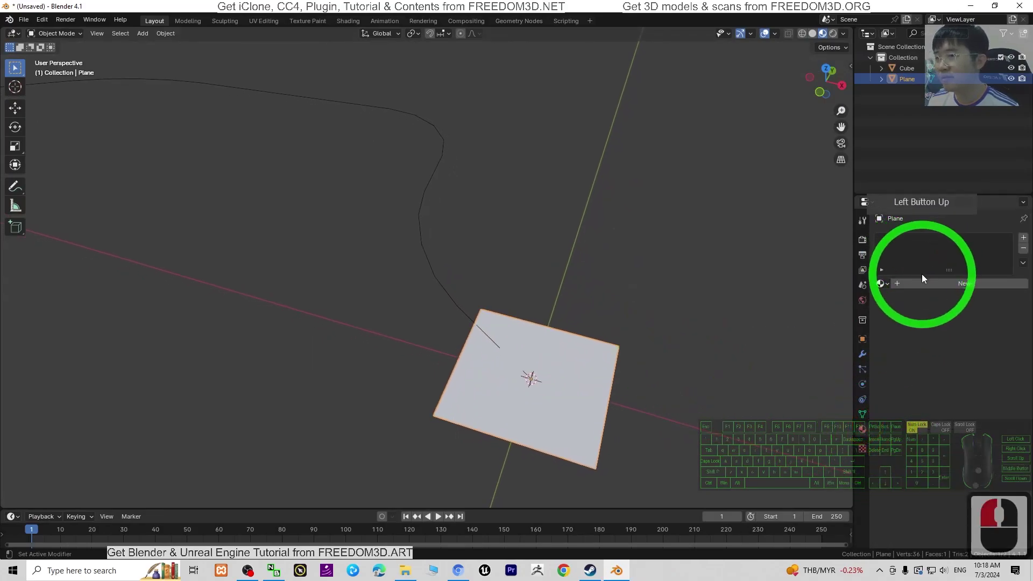
{"action": "left_click", "coordinate": [915, 283]}
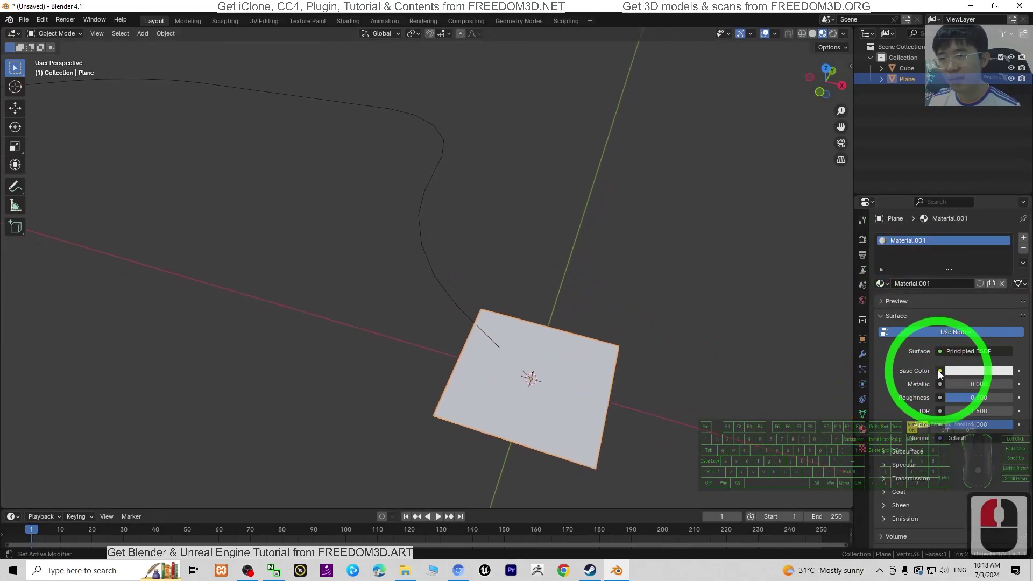
{"action": "left_click", "coordinate": [940, 370]}
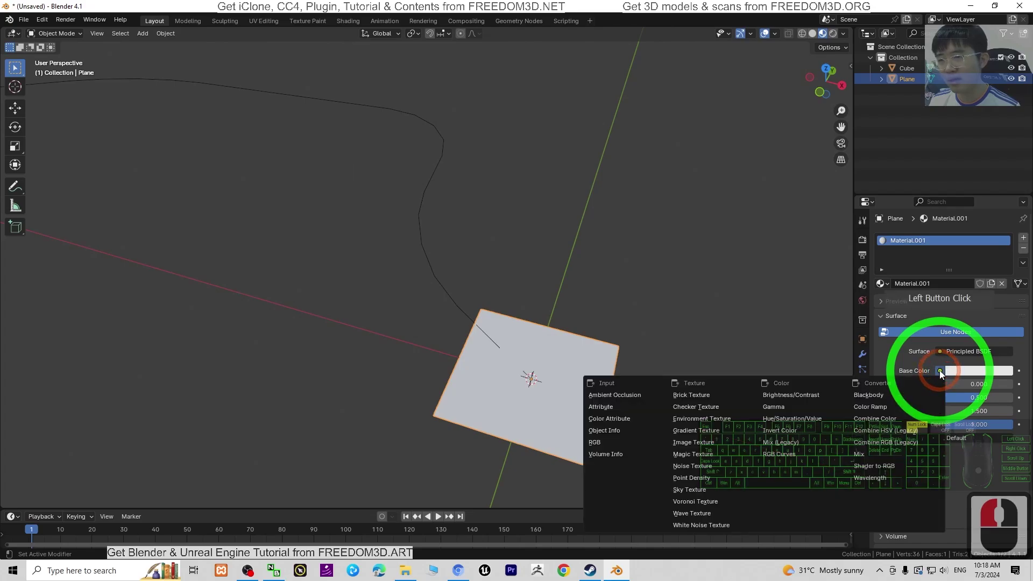
{"action": "left_click", "coordinate": [694, 442]}
Load road-texture-4k-02.jpg from the Desktop folder as the material's Base Color image
{"action": "left_click", "coordinate": [967, 384]}
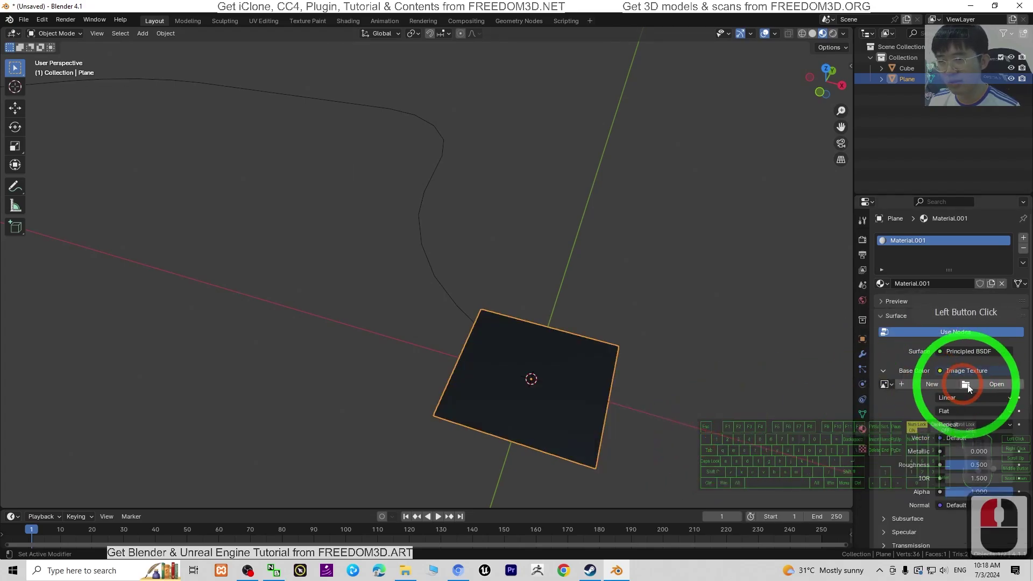
{"action": "left_click", "coordinate": [394, 269]}
{"action": "left_click", "coordinate": [235, 212]}
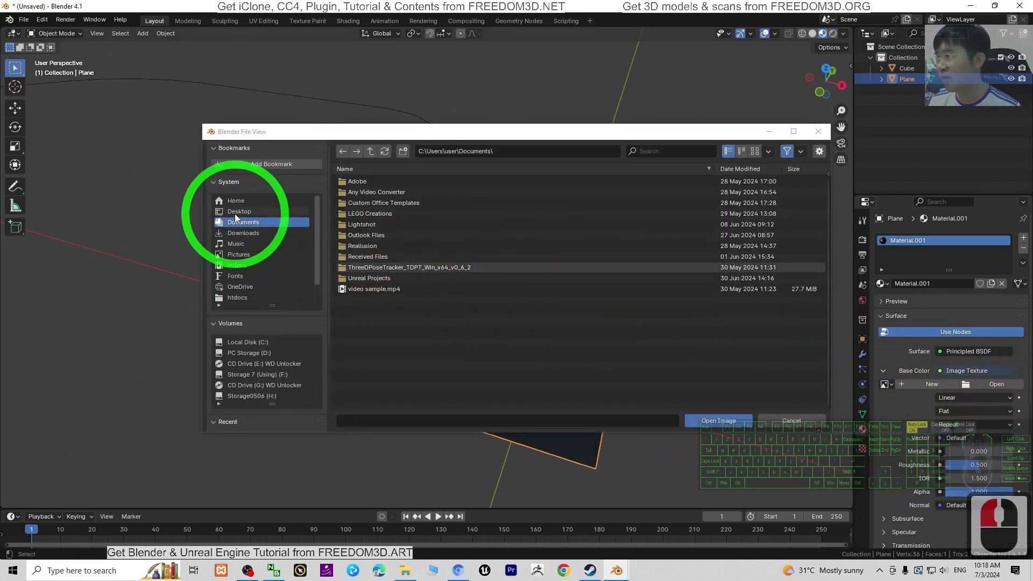
{"action": "left_click", "coordinate": [379, 185]}
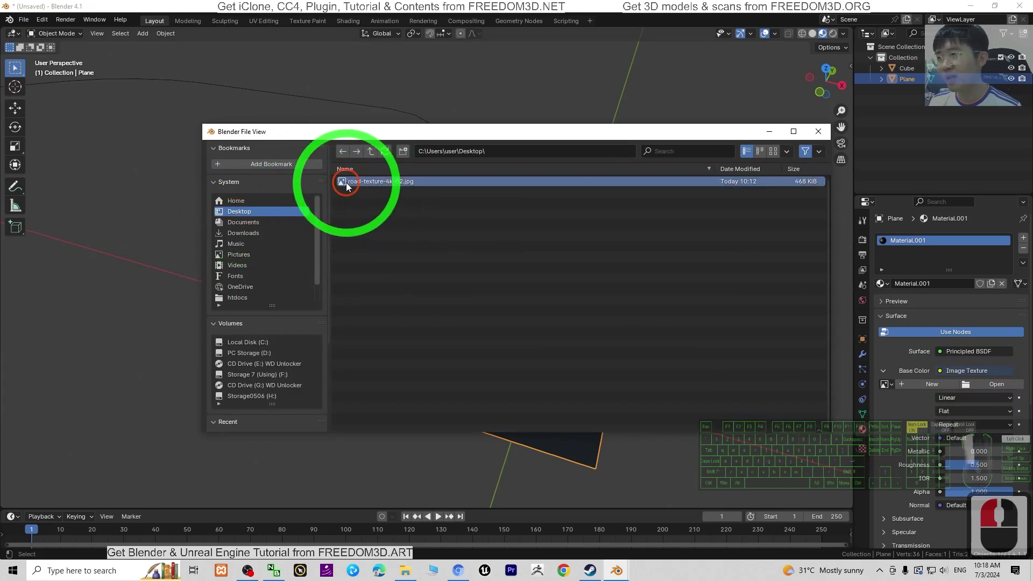
{"action": "double_click", "coordinate": [368, 183]}
Scale the textured plane down uniformly by a factor of 0.308
{"action": "scroll", "coordinate": [618, 379], "scroll_direction": "down", "scroll_amount": 5}
{"action": "left_click", "coordinate": [517, 319]}
{"action": "scroll", "coordinate": [533, 328], "scroll_direction": "up", "scroll_amount": 5}
{"action": "key", "text": "s"}
{"action": "left_click", "coordinate": [604, 374]}
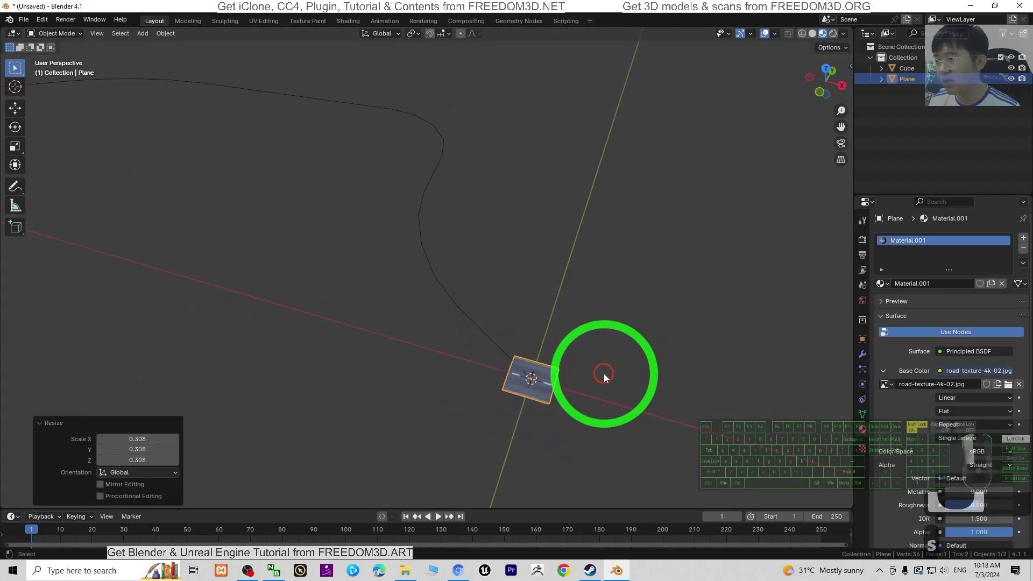
{"action": "scroll", "coordinate": [700, 401], "scroll_direction": "up", "scroll_amount": 1}
{"action": "middle_click_drag", "start_coordinate": [550, 309], "coordinate": [507, 286], "text": "shift"}
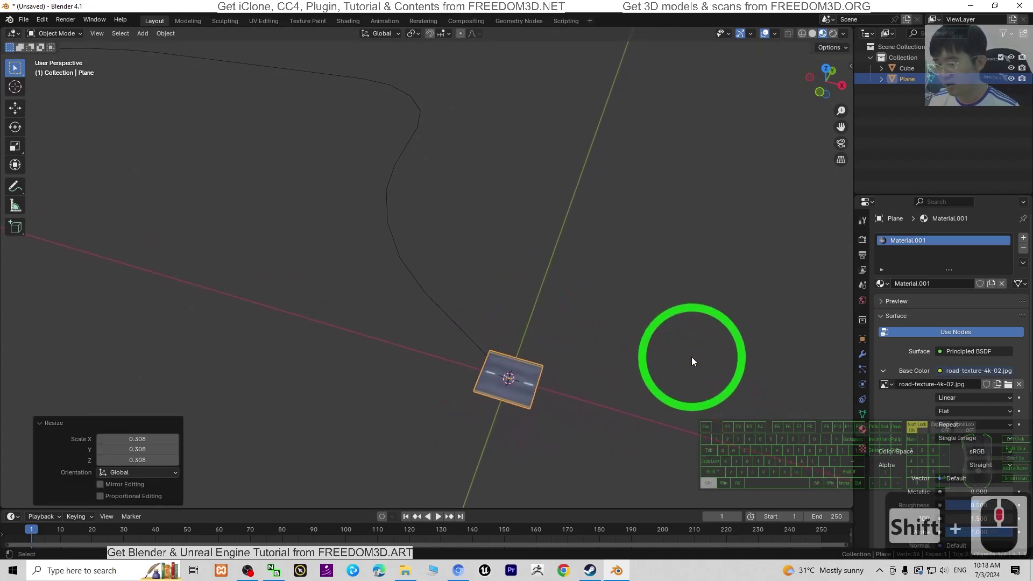
Apply all transforms to the plane and show its modifier settings
{"action": "key", "text": "ctrl+a"}
{"action": "left_click", "coordinate": [659, 357]}
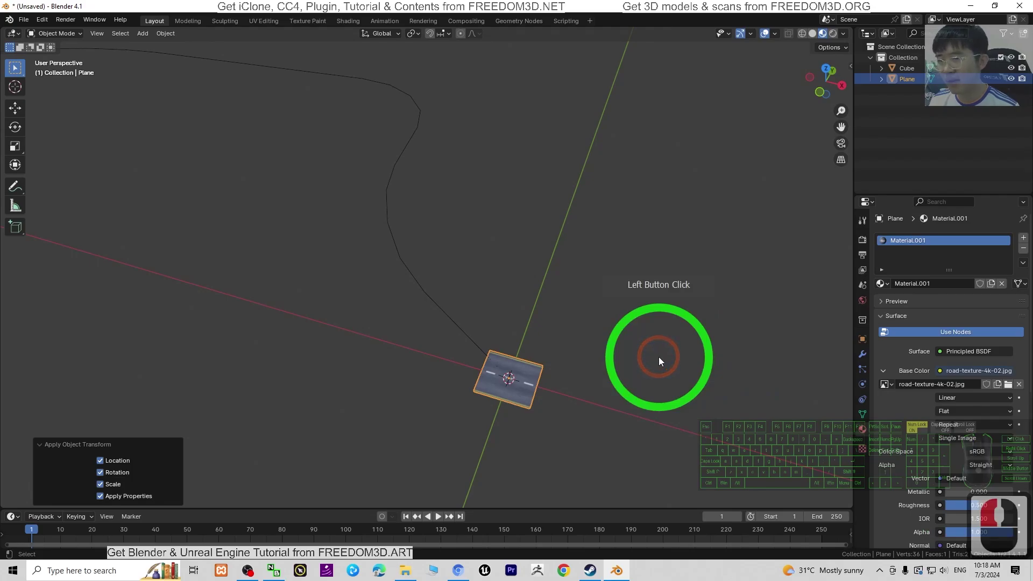
{"action": "scroll", "coordinate": [628, 379], "scroll_direction": "up", "scroll_amount": 4}
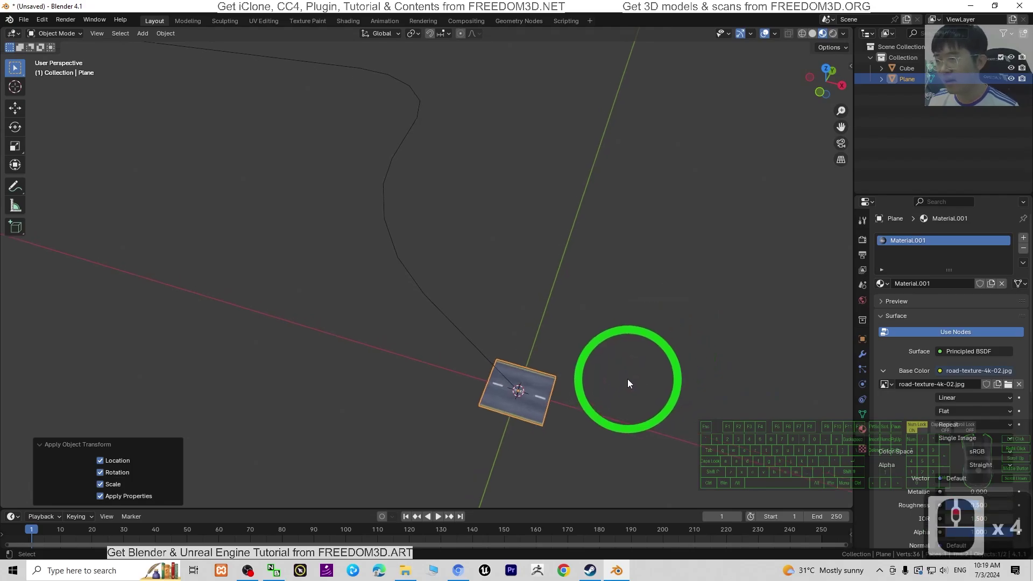
{"action": "left_click", "coordinate": [863, 355]}
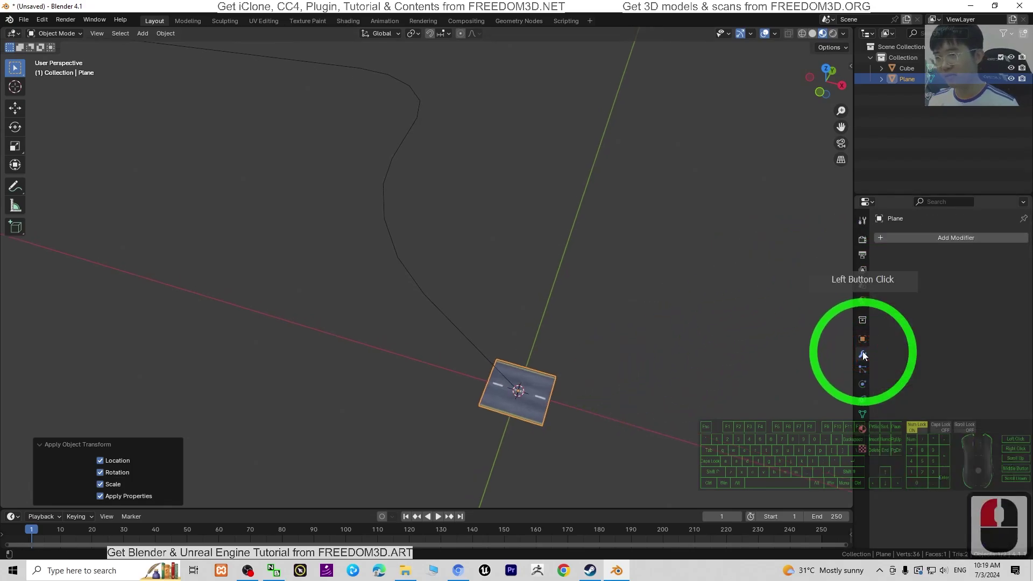
{"action": "left_click", "coordinate": [886, 241]}
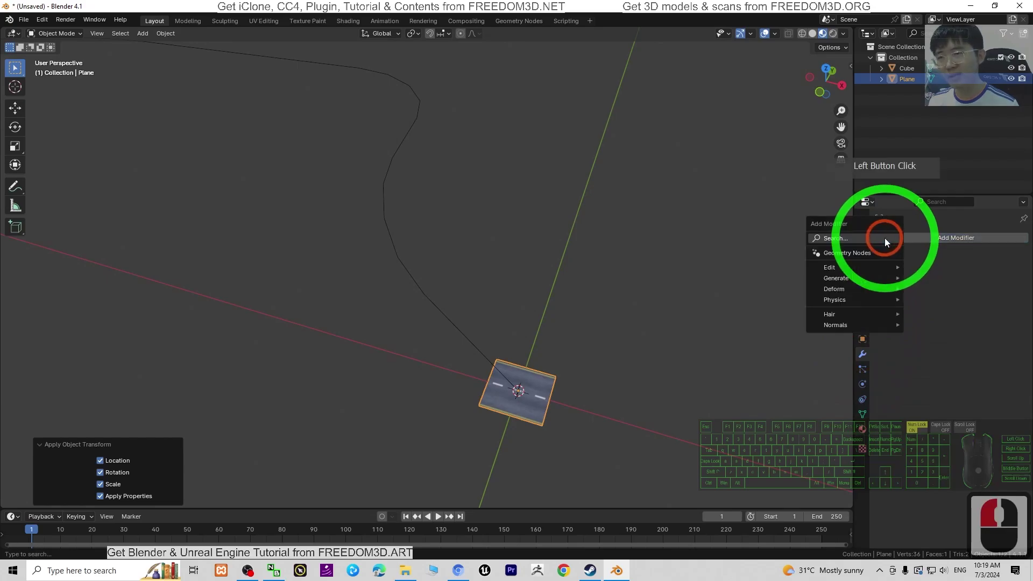
{"action": "left_click", "coordinate": [856, 239]}
{"action": "type", "text": "a"}
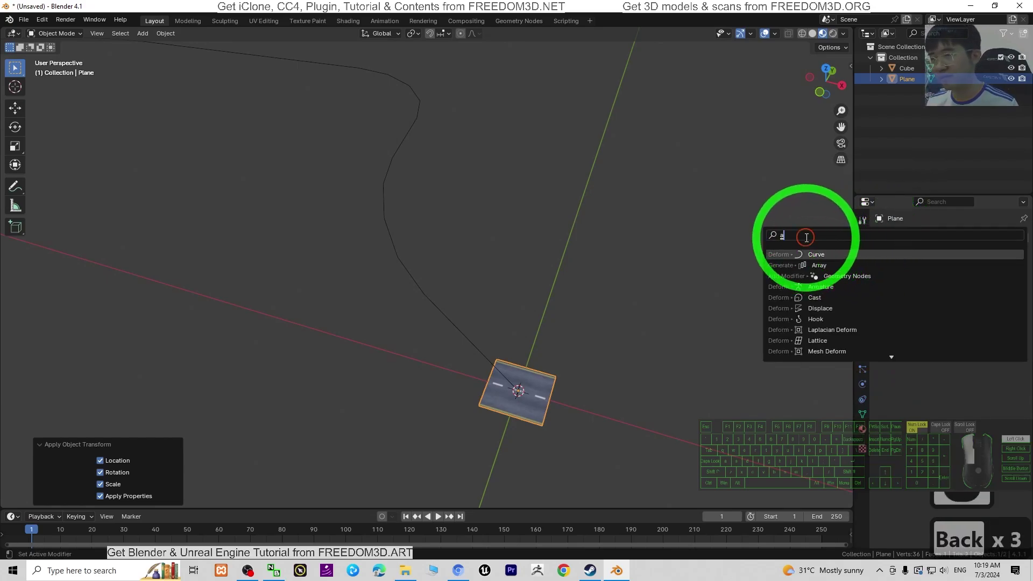
{"action": "left_click", "coordinate": [742, 235]}
{"action": "type", "text": "a"}
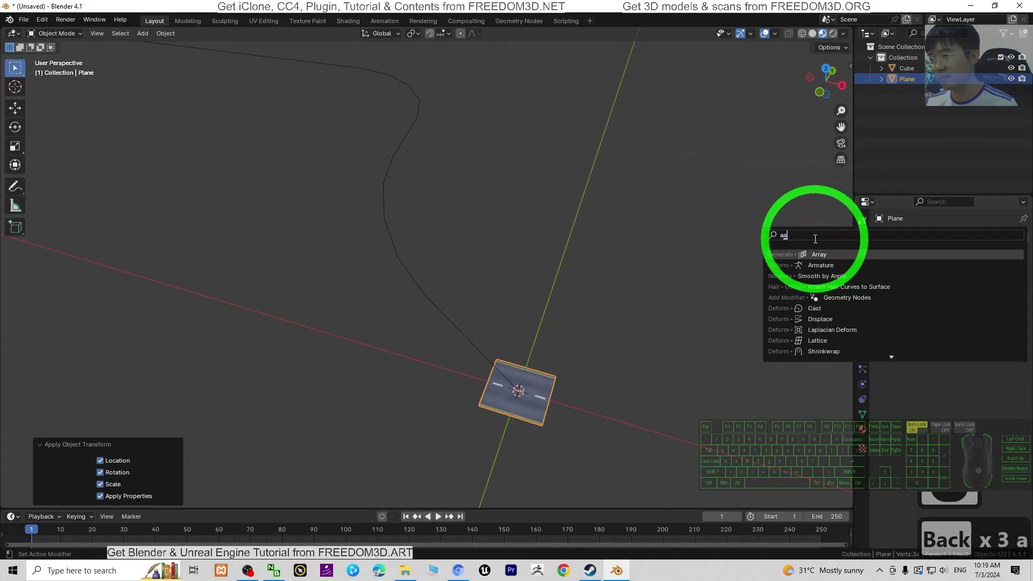
{"action": "key", "text": "BackSpace"}
{"action": "type", "text": "rr"}
{"action": "key", "text": "Delete"}
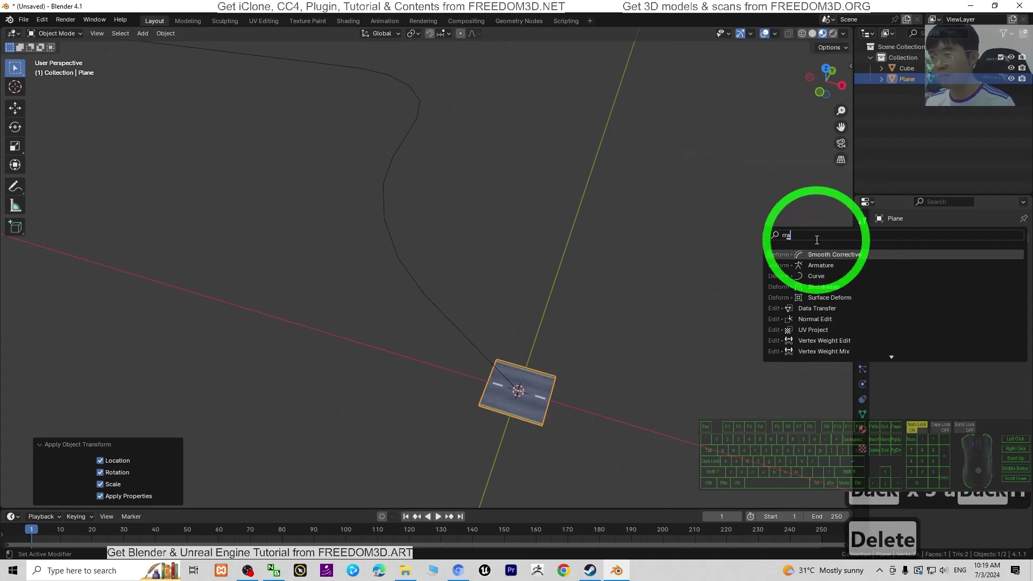
{"action": "key", "text": "BackSpace"}
{"action": "key", "text": "BackSpace"}
{"action": "key", "text": "BackSpace"}
{"action": "type", "text": "a"}
{"action": "key", "text": "BackSpace"}
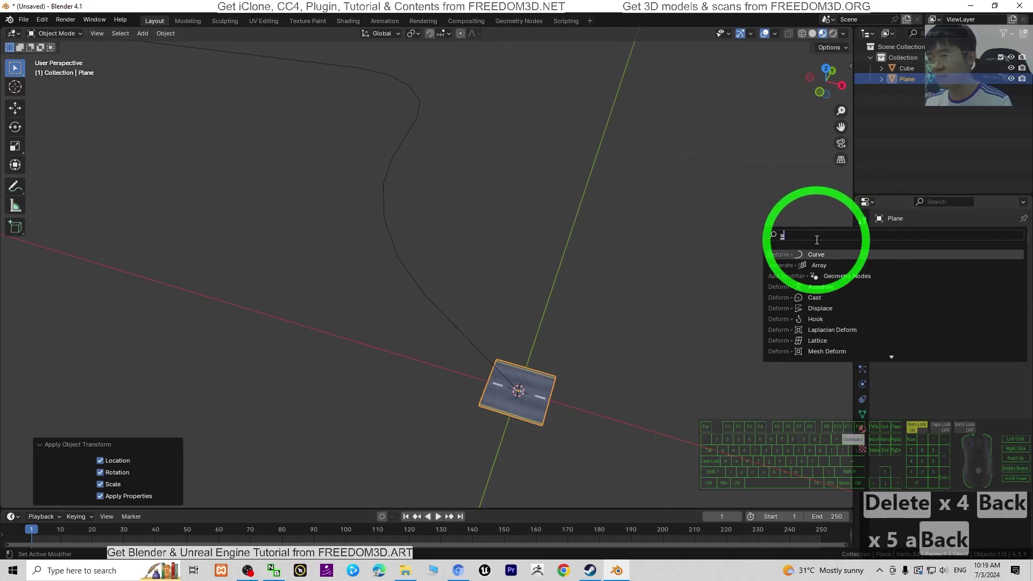
{"action": "key", "text": "BackSpace"}
{"action": "type", "text": "rraya"}
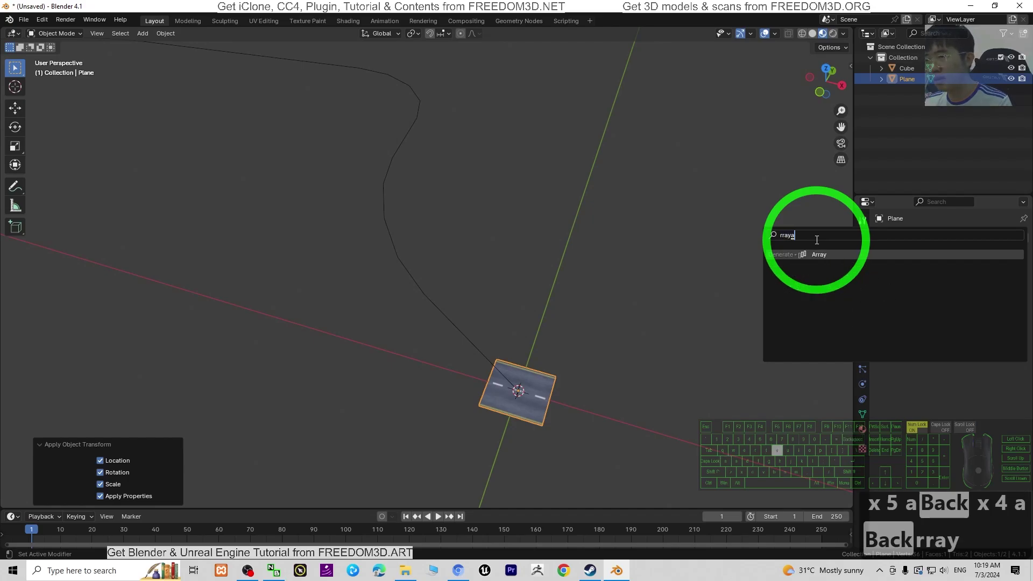
{"action": "key", "text": "ctrl+a"}
{"action": "key", "text": "BackSpace"}
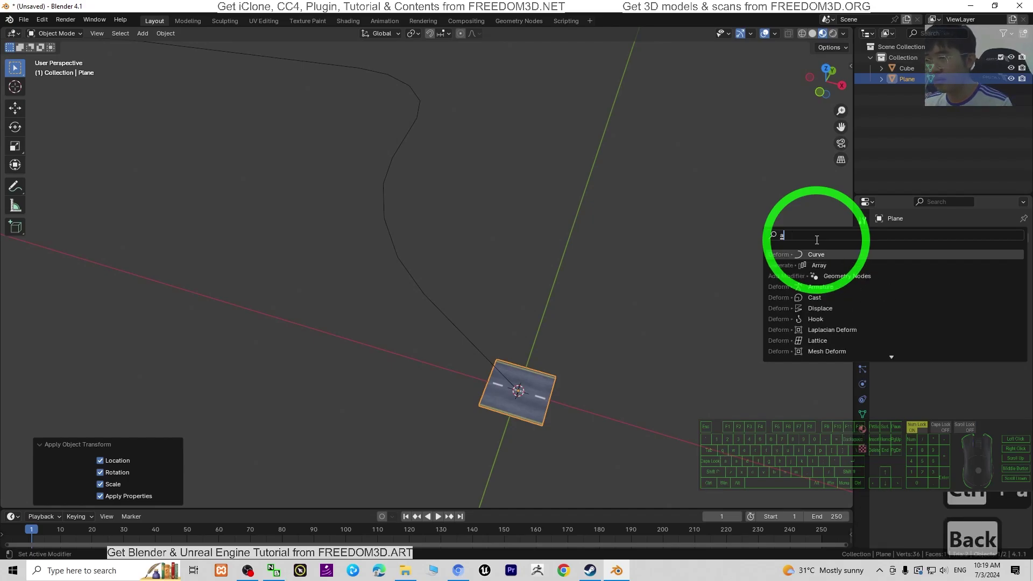
{"action": "left_click", "coordinate": [906, 285]}
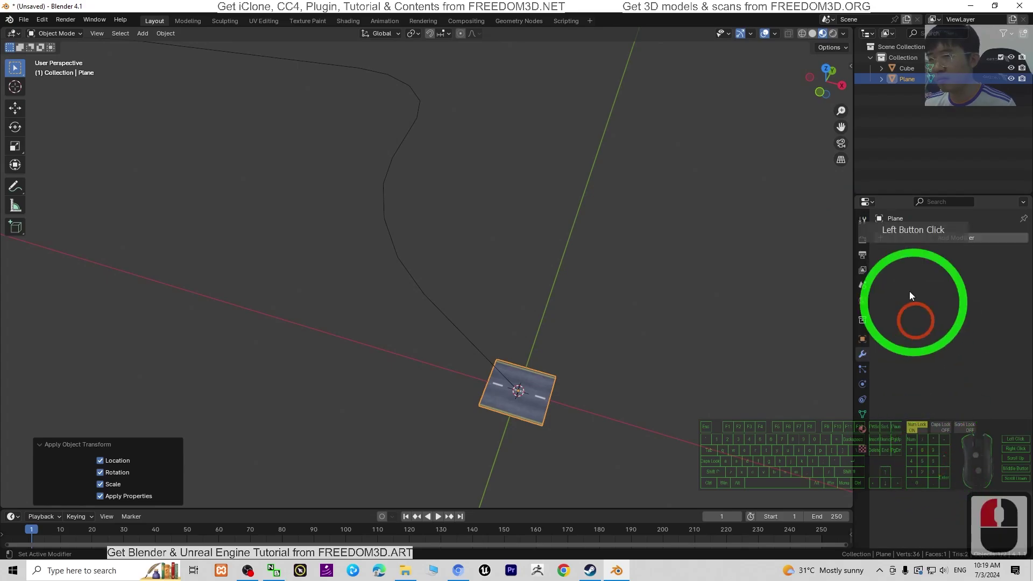
Search the modifiers for "array" and add an Array modifier to the road plane
{"action": "left_click", "coordinate": [906, 240]}
{"action": "left_click", "coordinate": [852, 241]}
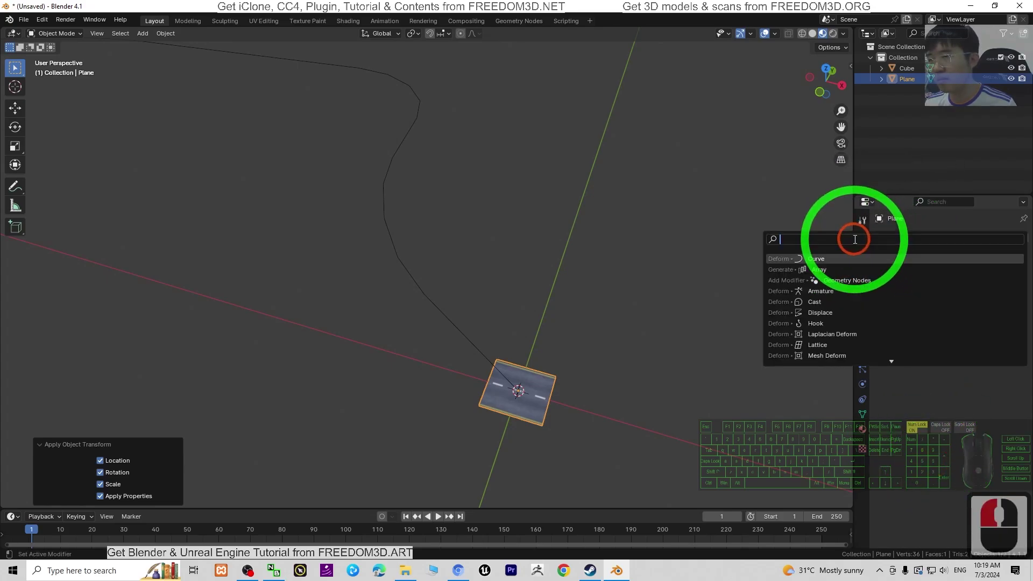
{"action": "type", "text": "array"}
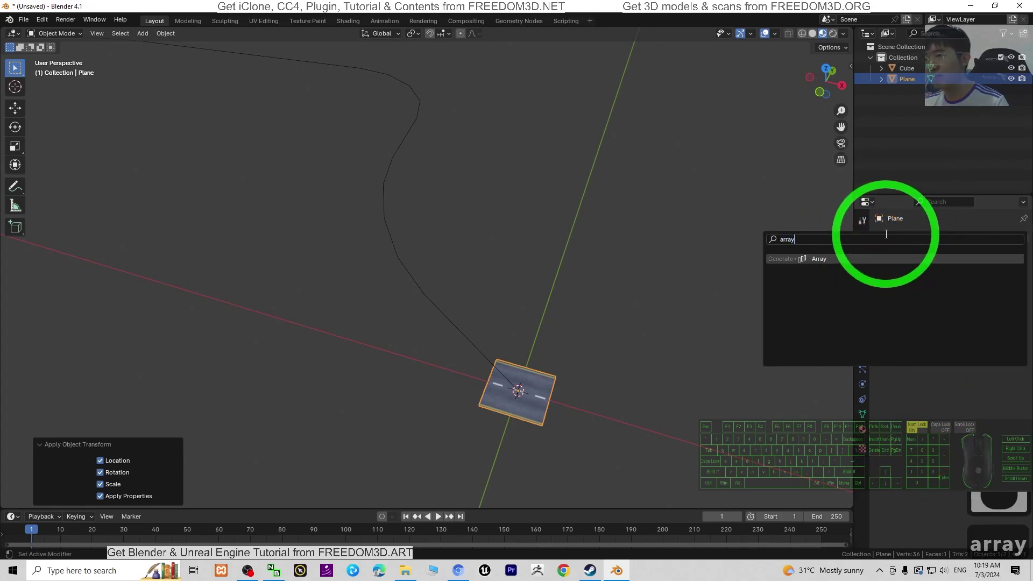
{"action": "left_click", "coordinate": [841, 265]}
{"action": "left_click", "coordinate": [637, 352], "text": "shift"}
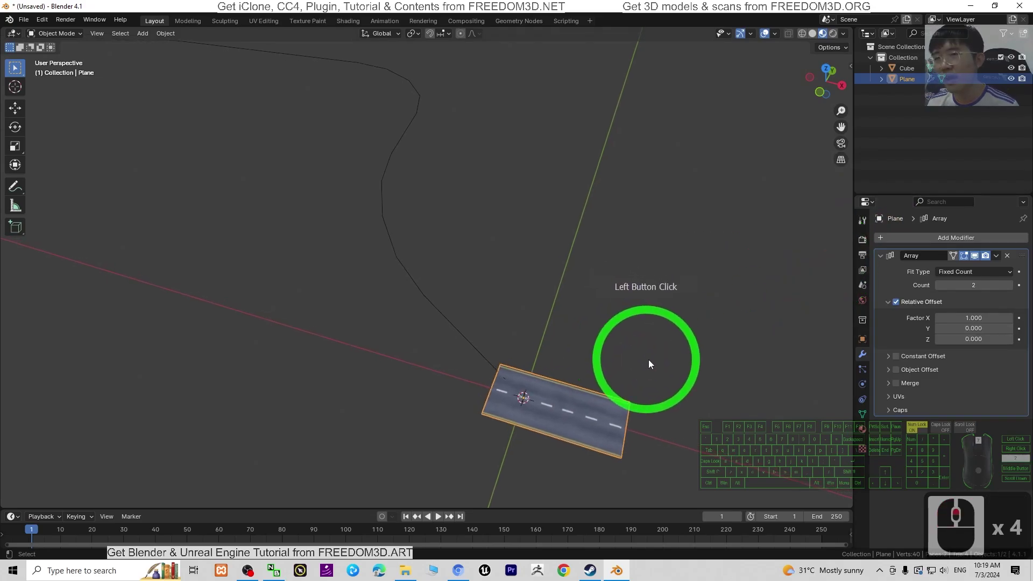
{"action": "middle_click_drag", "start_coordinate": [641, 399], "coordinate": [638, 397], "text": "shift"}
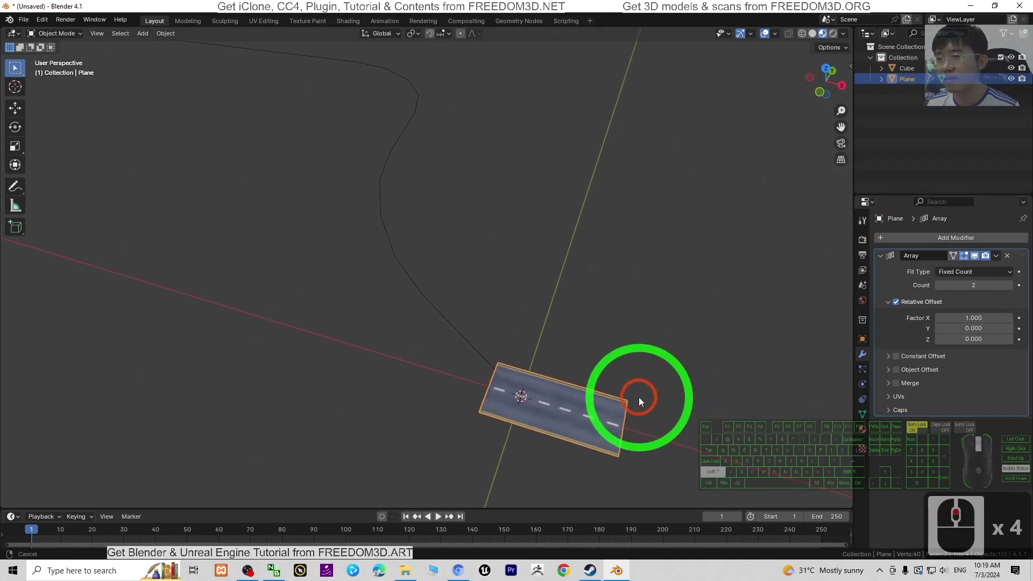
Add a Curve modifier below the Array modifier on the road plane
{"action": "left_click", "coordinate": [919, 238]}
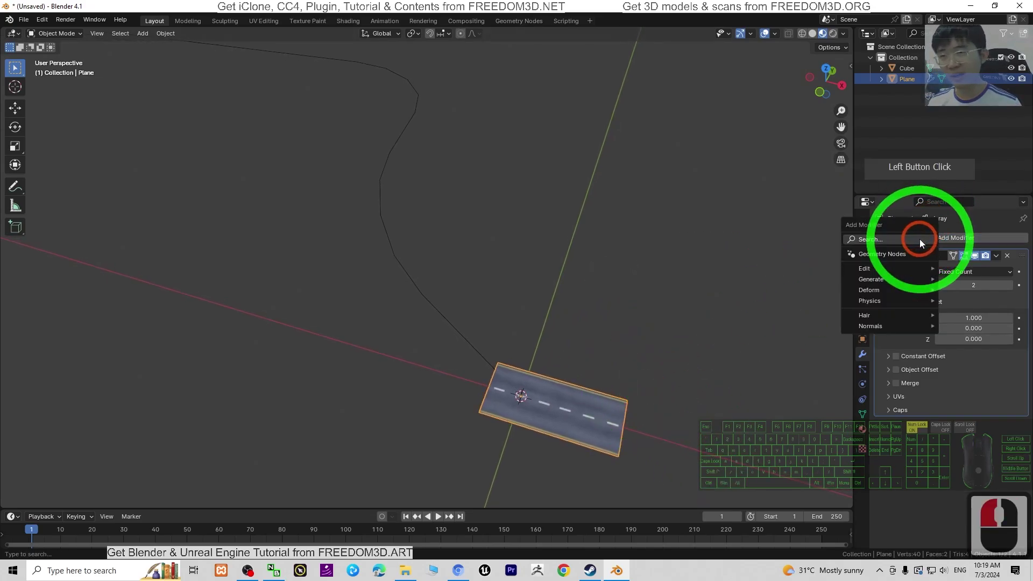
{"action": "left_click", "coordinate": [887, 240]}
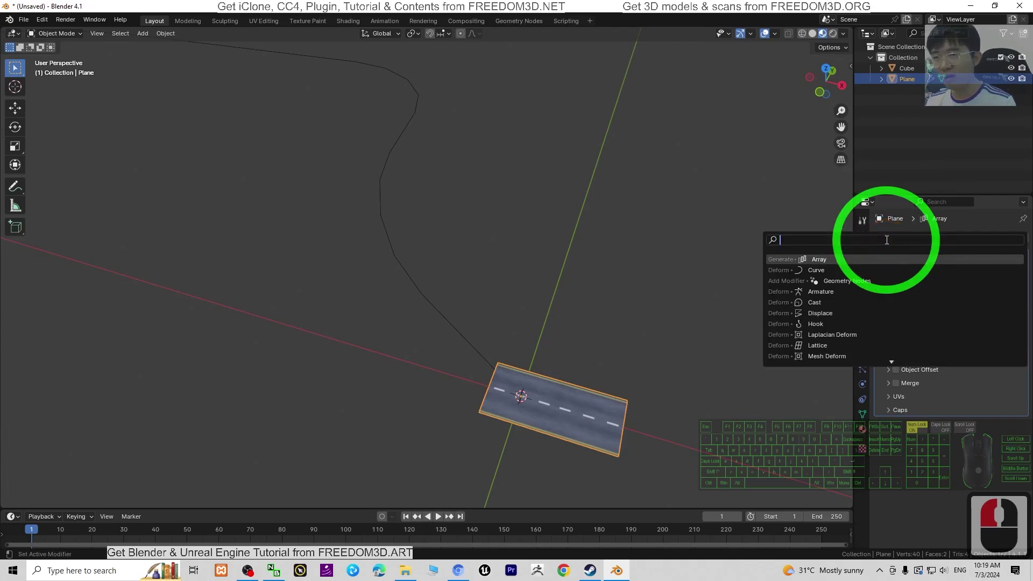
{"action": "left_click", "coordinate": [816, 271]}
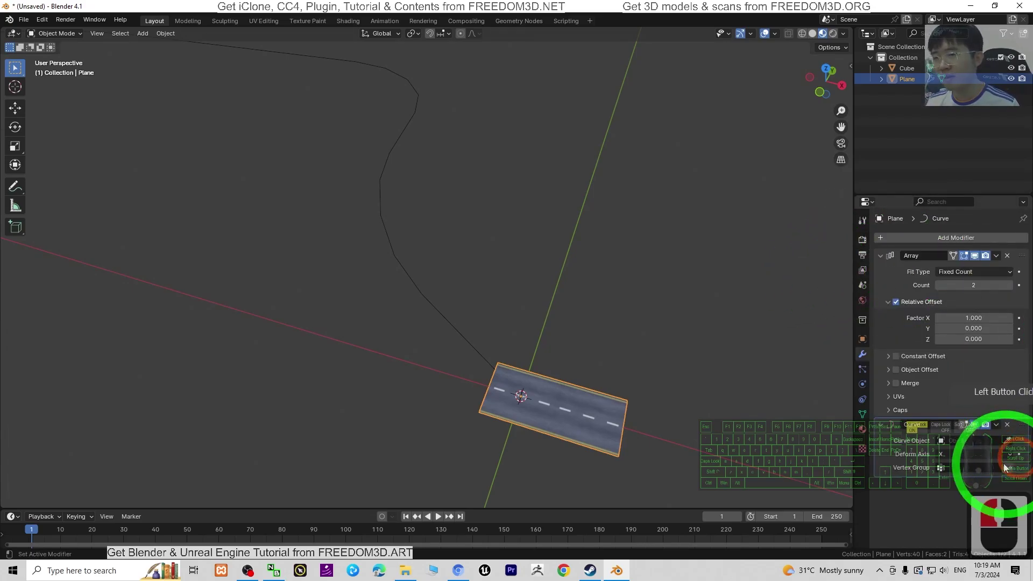
{"action": "left_click", "coordinate": [1010, 440]}
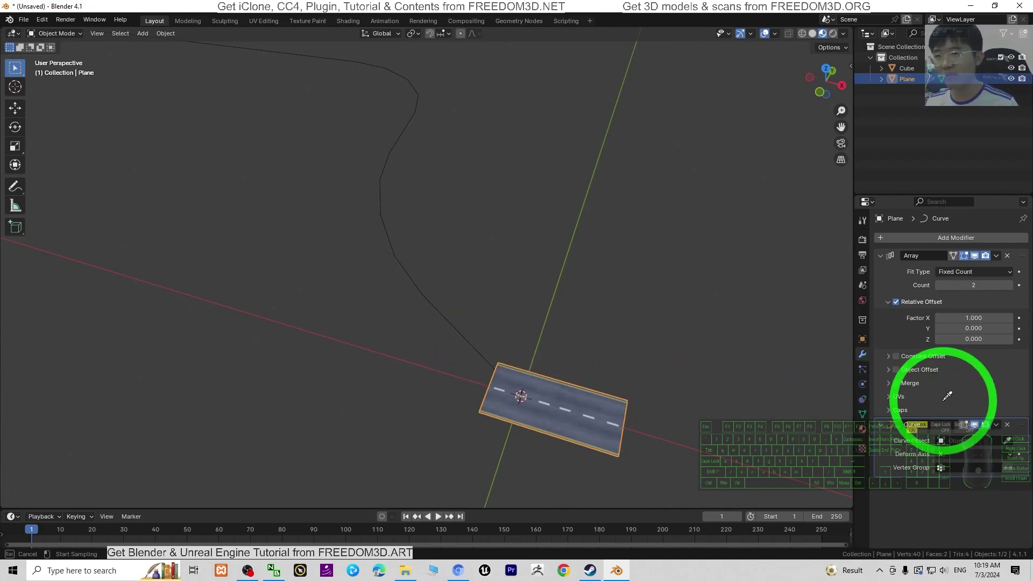
{"action": "key", "text": "Escape"}
Convert the rounded path object Cube from a mesh to a curve
{"action": "scroll", "coordinate": [525, 297], "scroll_direction": "down", "scroll_amount": 7}
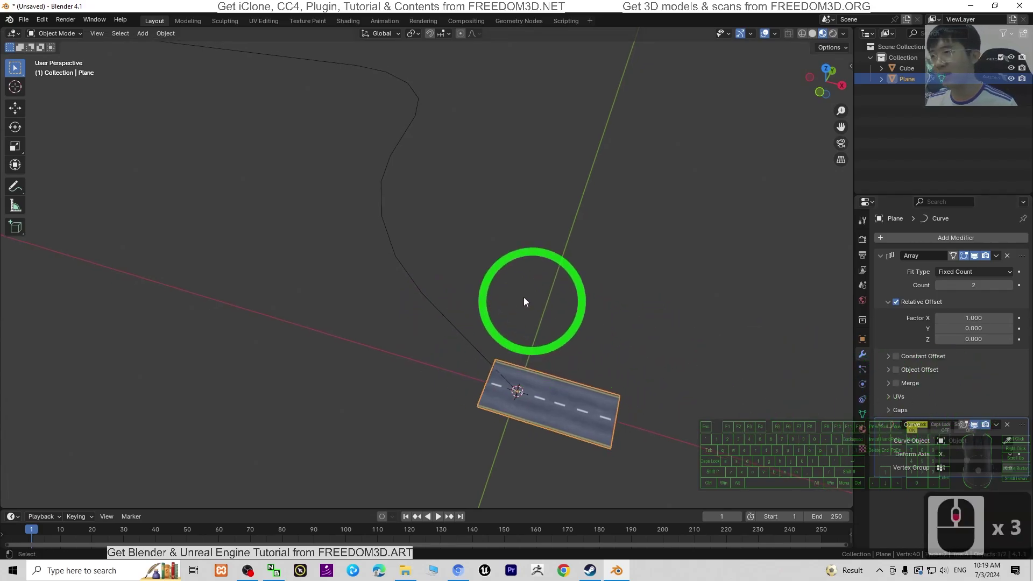
{"action": "left_click", "coordinate": [384, 213]}
{"action": "right_click", "coordinate": [383, 212]}
{"action": "mouse_move", "coordinate": [383, 213]}
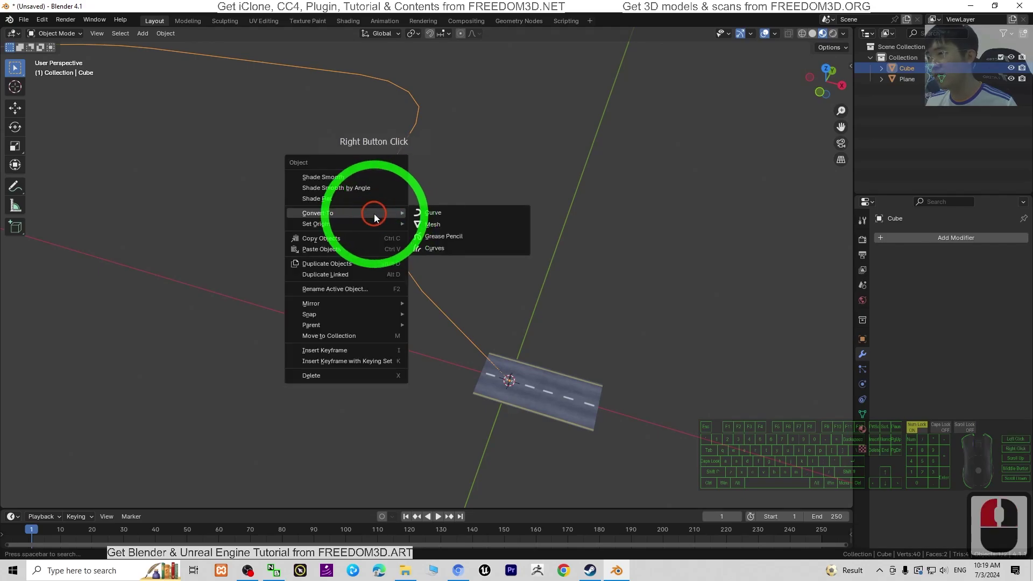
{"action": "left_click", "coordinate": [435, 214]}
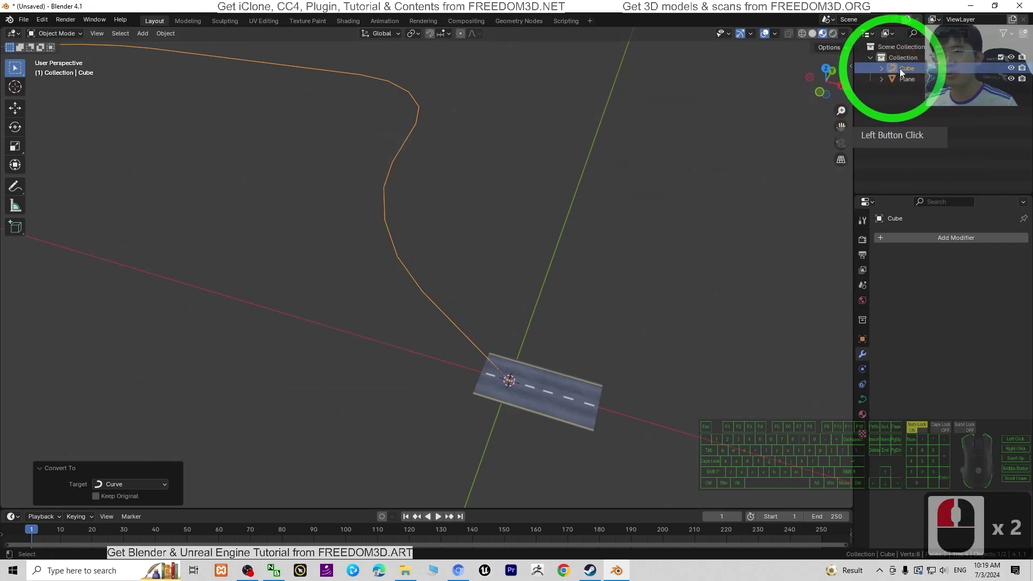
Assign the converted path Cube as the Curve Object of the road plane's Curve modifier
{"action": "scroll", "coordinate": [528, 283], "scroll_direction": "up", "scroll_amount": 4}
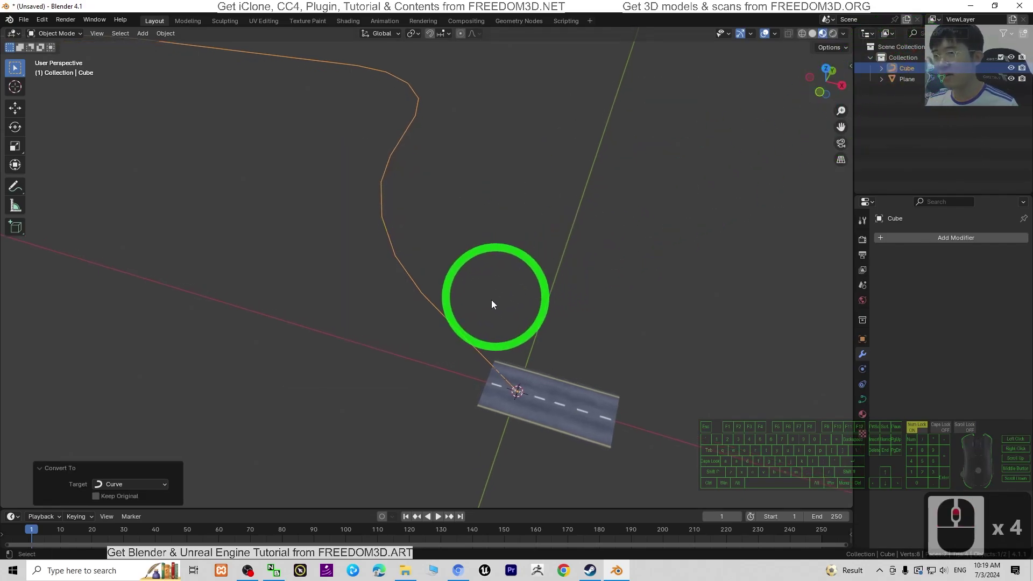
{"action": "left_click", "coordinate": [572, 402]}
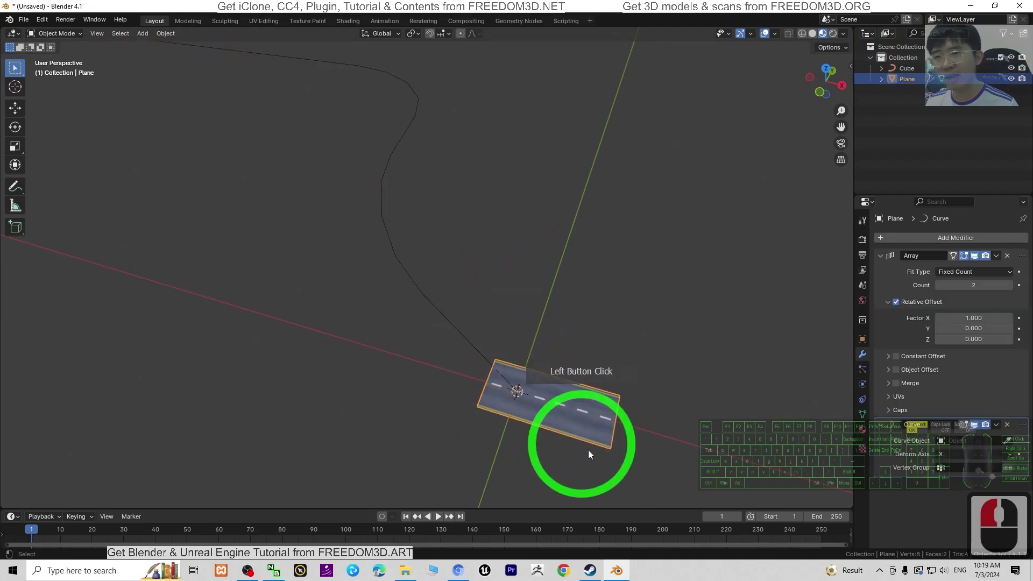
{"action": "left_click", "coordinate": [1009, 441]}
{"action": "left_click", "coordinate": [469, 330]}
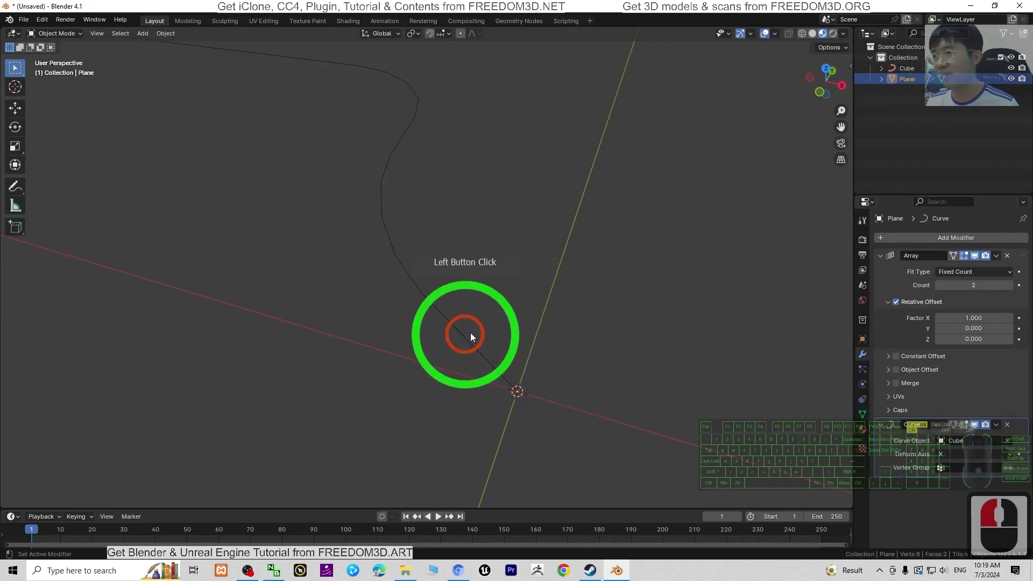
Raise the Array modifier's count to 117 so the road covers the whole path
{"action": "scroll", "coordinate": [487, 309], "scroll_direction": "down", "scroll_amount": 20}
{"action": "scroll", "coordinate": [183, 247], "scroll_direction": "up", "scroll_amount": 4}
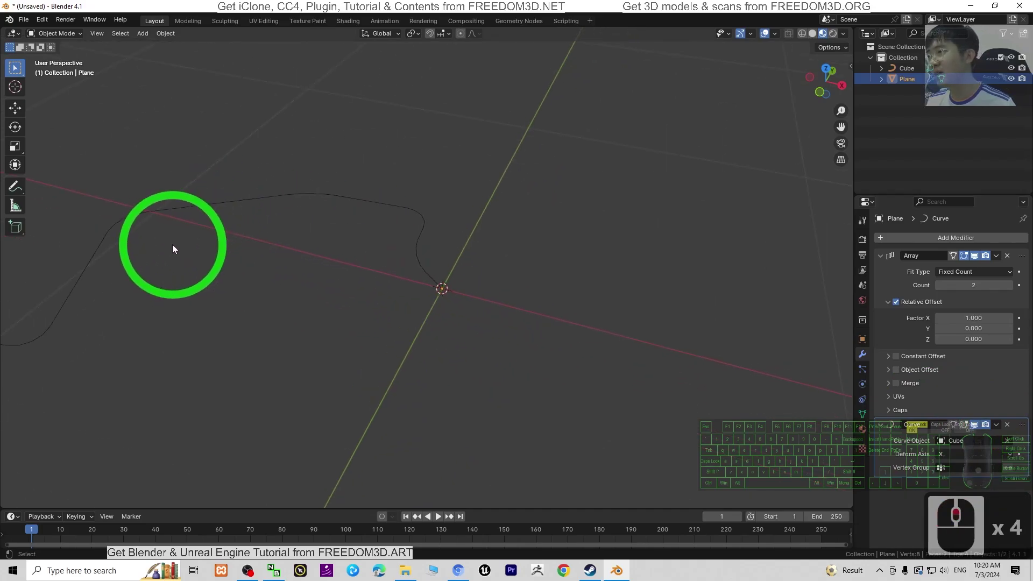
{"action": "middle_click_drag", "start_coordinate": [233, 295], "coordinate": [474, 312], "text": "shift"}
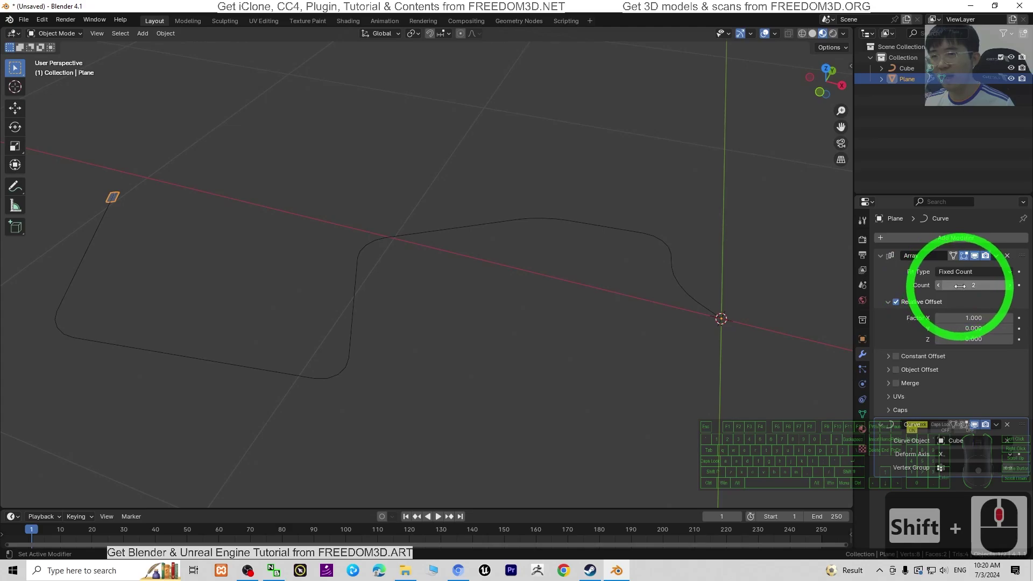
{"action": "left_click_drag", "start_coordinate": [960, 286], "coordinate": [189, 286]}
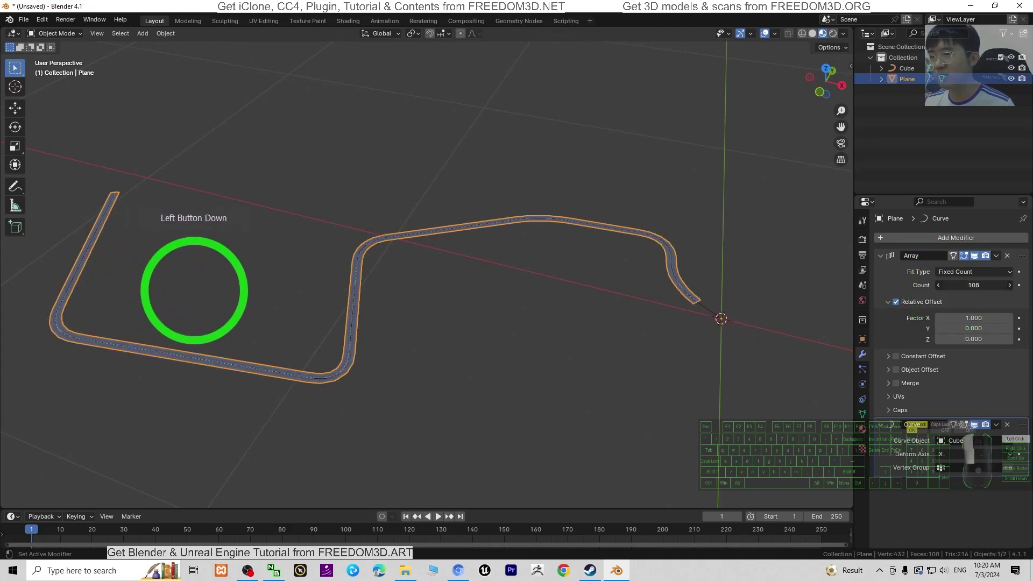
{"action": "left_click_drag", "start_coordinate": [199, 292], "coordinate": [199, 292]}
Apply the Array modifier and the Curve modifier on the road plane
{"action": "scroll", "coordinate": [657, 370], "scroll_direction": "up", "scroll_amount": 2}
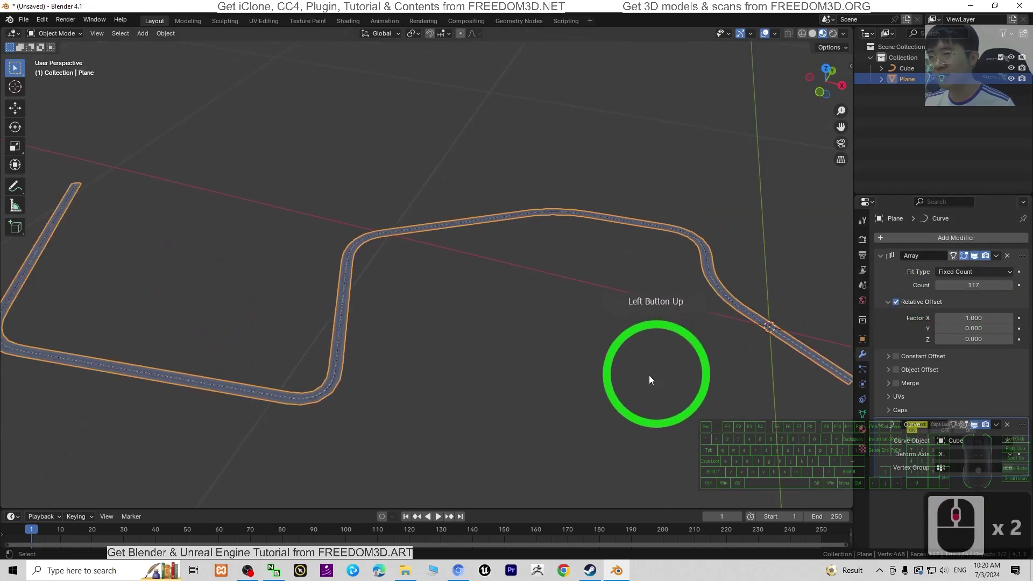
{"action": "middle_click_drag", "start_coordinate": [653, 423], "coordinate": [518, 380], "text": "shift"}
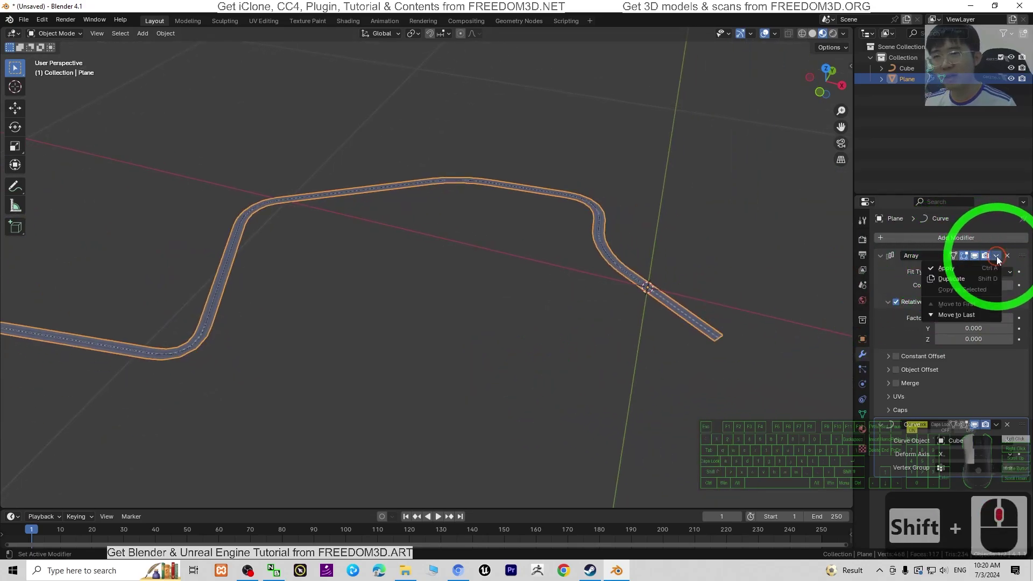
{"action": "left_click", "coordinate": [997, 256]}
{"action": "left_click", "coordinate": [947, 268]}
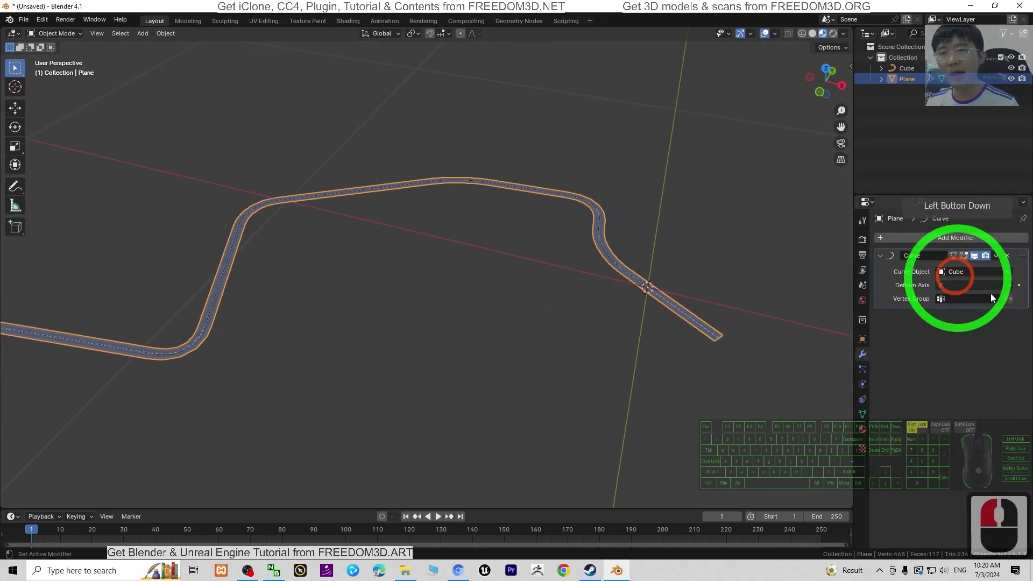
{"action": "left_click", "coordinate": [996, 256]}
{"action": "left_click", "coordinate": [953, 266]}
Delete the path object Cube and select the road
{"action": "left_click", "coordinate": [907, 69]}
{"action": "key", "text": "Delete"}
{"action": "left_click", "coordinate": [683, 314]}
{"action": "scroll", "coordinate": [655, 307], "scroll_direction": "down", "scroll_amount": 7}
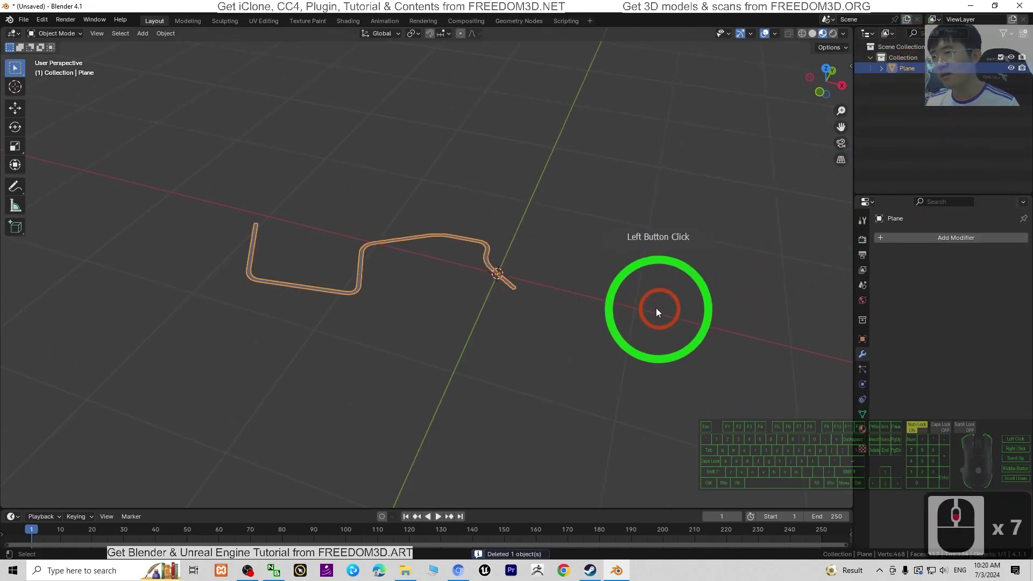
Scale the road up uniformly by a factor of 6.115 and again by 3.008
{"action": "scroll", "coordinate": [486, 275], "scroll_direction": "up", "scroll_amount": 4}
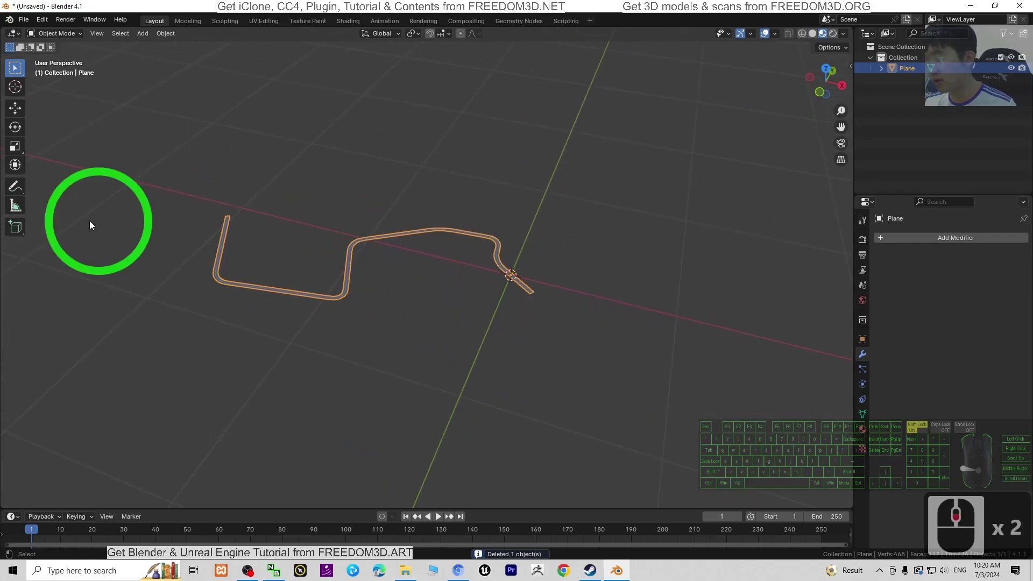
{"action": "key", "text": "s"}
{"action": "left_click", "coordinate": [723, 174]}
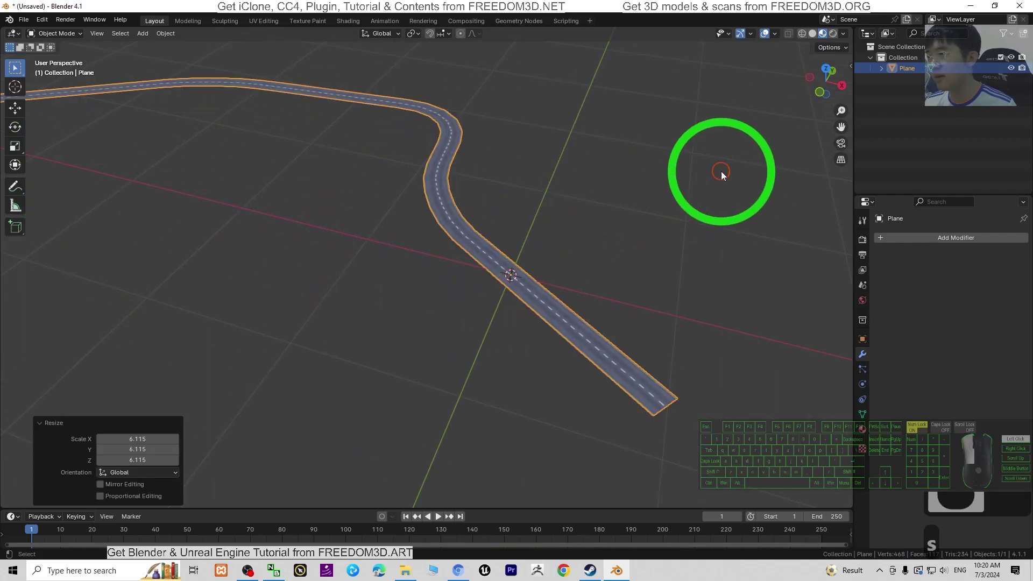
{"action": "left_click", "coordinate": [323, 246]}
{"action": "key", "text": "s"}
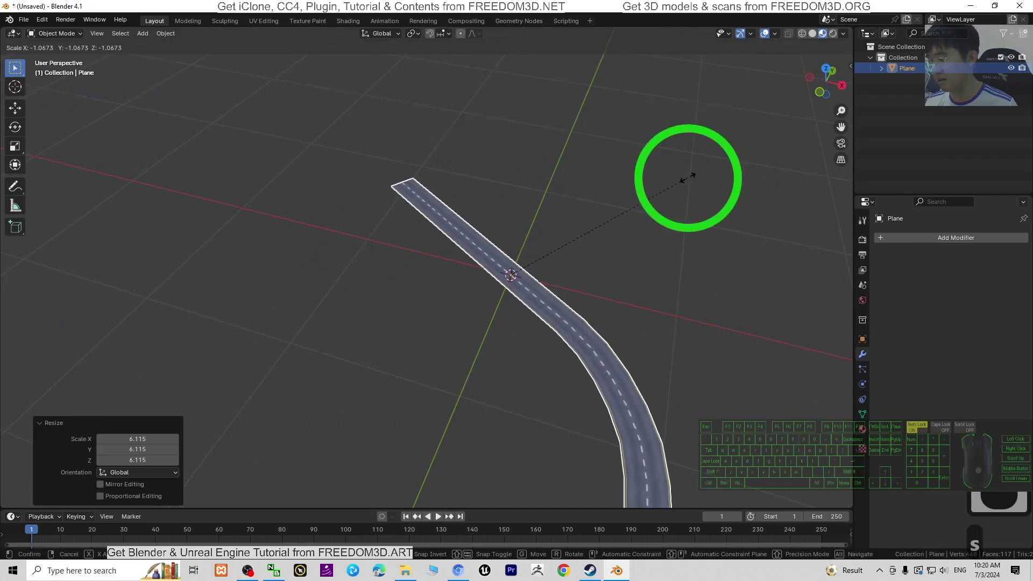
{"action": "key", "text": "Escape"}
{"action": "key", "text": "s"}
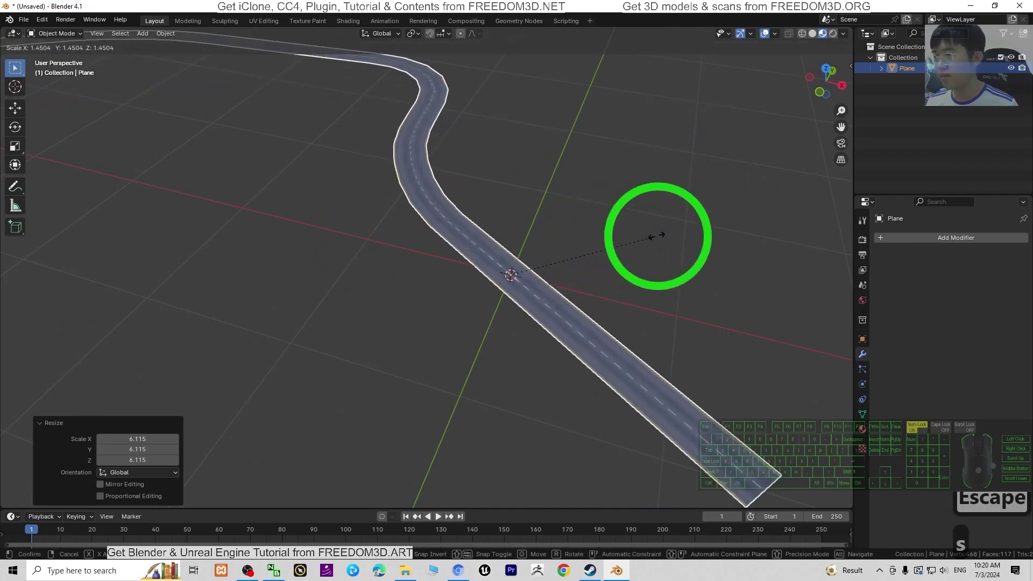
{"action": "left_click", "coordinate": [790, 138]}
{"action": "scroll", "coordinate": [667, 196], "scroll_direction": "down", "scroll_amount": 19}
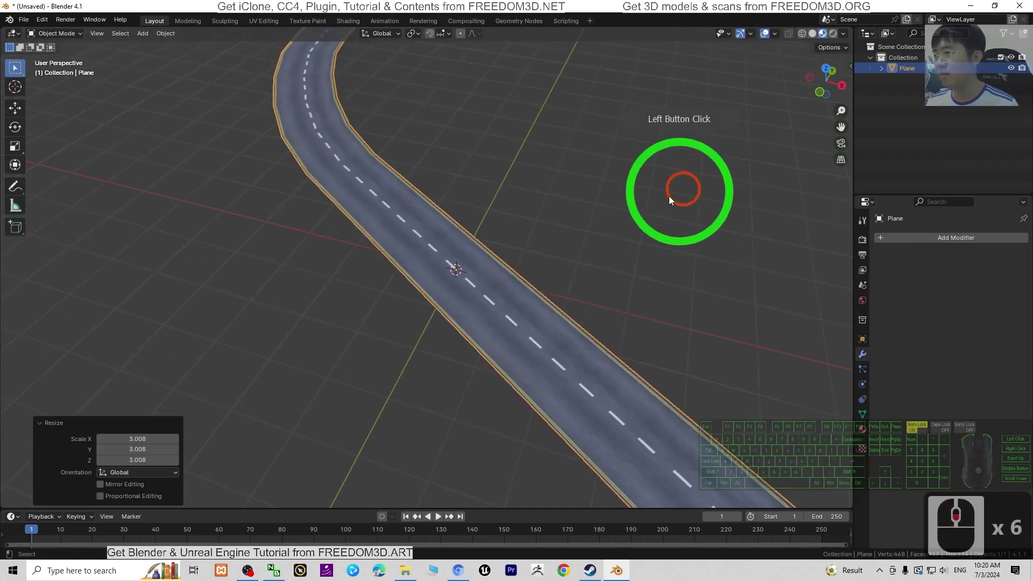
Examine the finished road from several angles, checking its bends, texture and open end
{"action": "scroll", "coordinate": [406, 226], "scroll_direction": "up", "scroll_amount": 7}
{"action": "middle_click_drag", "start_coordinate": [400, 237], "coordinate": [222, 266], "text": "shift"}
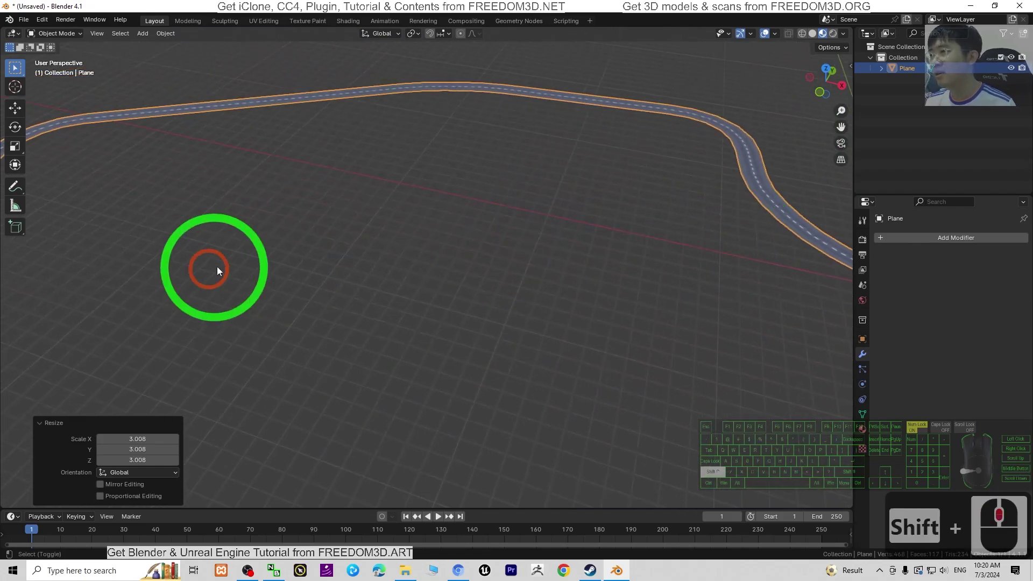
{"action": "middle_click_drag", "start_coordinate": [503, 245], "coordinate": [515, 238], "text": "shift"}
{"action": "middle_click_drag", "start_coordinate": [172, 293], "coordinate": [685, 176], "text": "shift"}
{"action": "scroll", "coordinate": [516, 306], "scroll_direction": "up", "scroll_amount": 3}
{"action": "scroll", "coordinate": [457, 328], "scroll_direction": "down", "scroll_amount": 1}
{"action": "mouse_move", "coordinate": [438, 363]}
{"action": "left_mouse_down", "text": "alt"}
{"action": "mouse_move", "coordinate": [574, 392]}
{"action": "mouse_move", "coordinate": [547, 345]}
{"action": "mouse_move", "coordinate": [427, 370]}
{"action": "mouse_move", "coordinate": [331, 366]}
{"action": "mouse_move", "coordinate": [425, 350]}
{"action": "left_mouse_up", "text": "alt"}
{"action": "scroll", "coordinate": [583, 318], "scroll_direction": "down", "scroll_amount": 18}
{"action": "scroll", "coordinate": [585, 323], "scroll_direction": "up", "scroll_amount": 11}
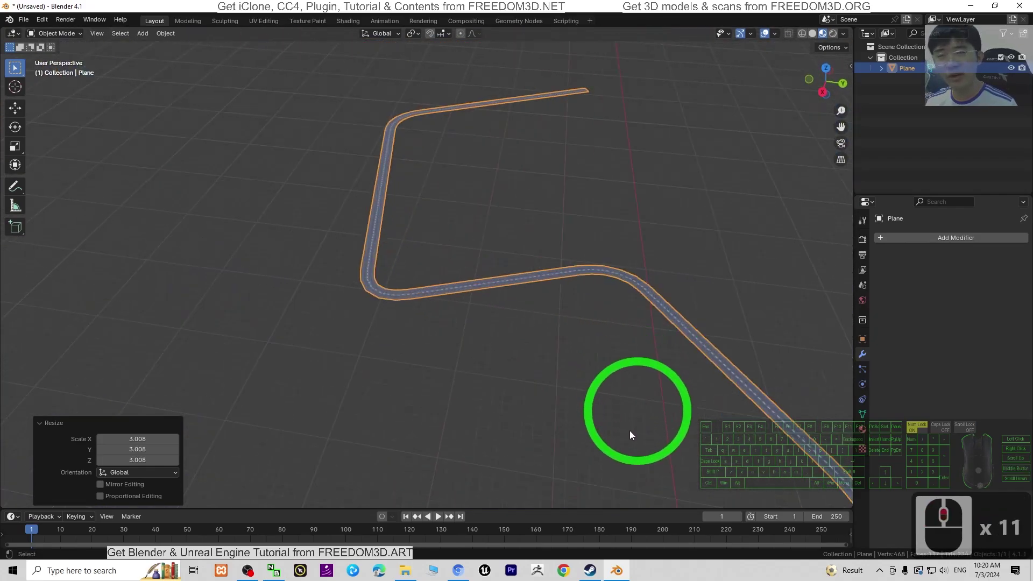
{"action": "middle_click_drag", "start_coordinate": [605, 433], "coordinate": [540, 136], "text": "shift"}
{"action": "scroll", "coordinate": [530, 231], "scroll_direction": "up", "scroll_amount": 6}
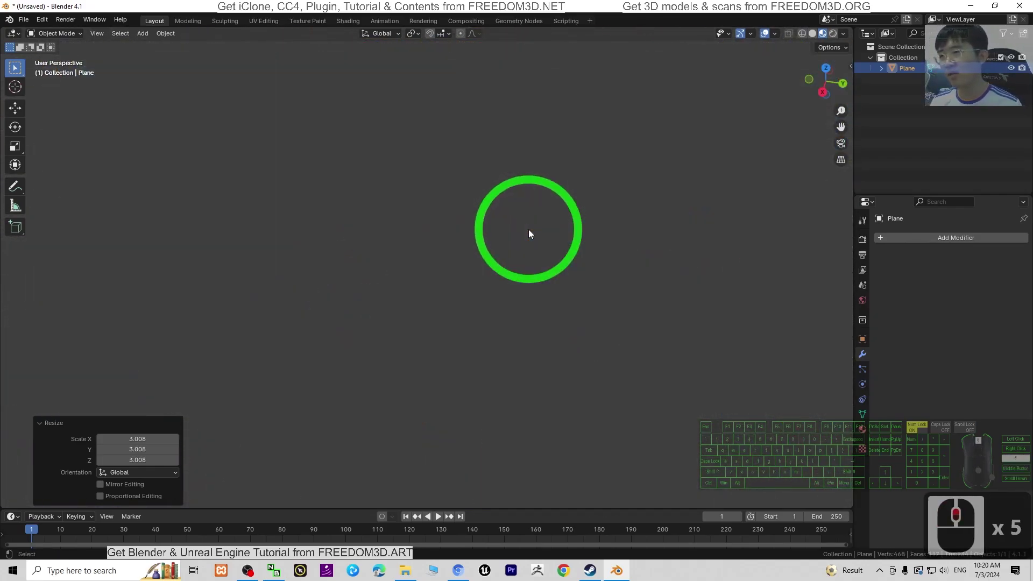
{"action": "scroll", "coordinate": [573, 257], "scroll_direction": "down", "scroll_amount": 5}
{"action": "scroll", "coordinate": [457, 342], "scroll_direction": "down", "scroll_amount": 3}
{"action": "scroll", "coordinate": [499, 324], "scroll_direction": "up", "scroll_amount": 3}
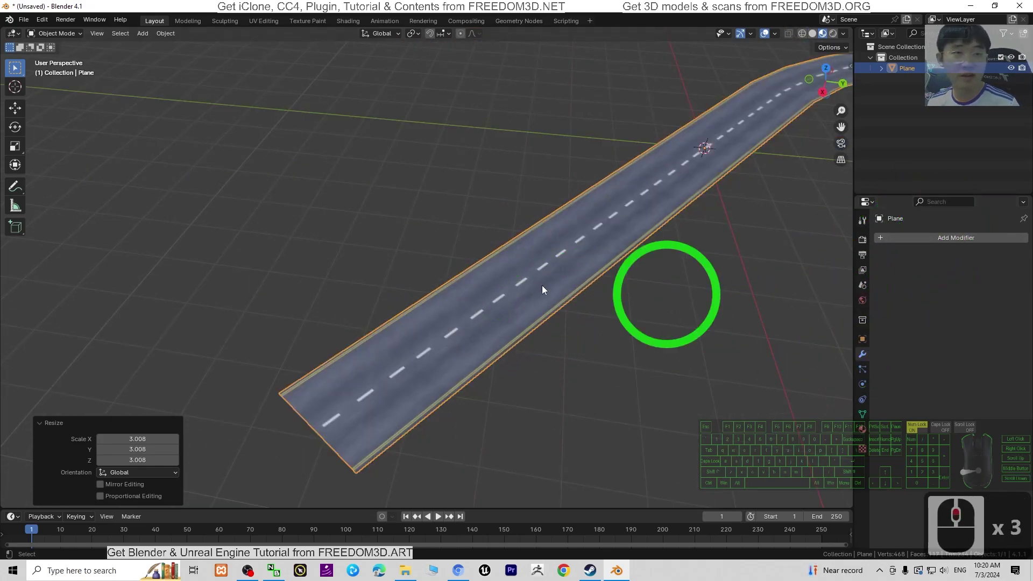
{"action": "middle_click_drag", "start_coordinate": [490, 281], "coordinate": [490, 331]}
{"action": "scroll", "coordinate": [498, 328], "scroll_direction": "down", "scroll_amount": 5}
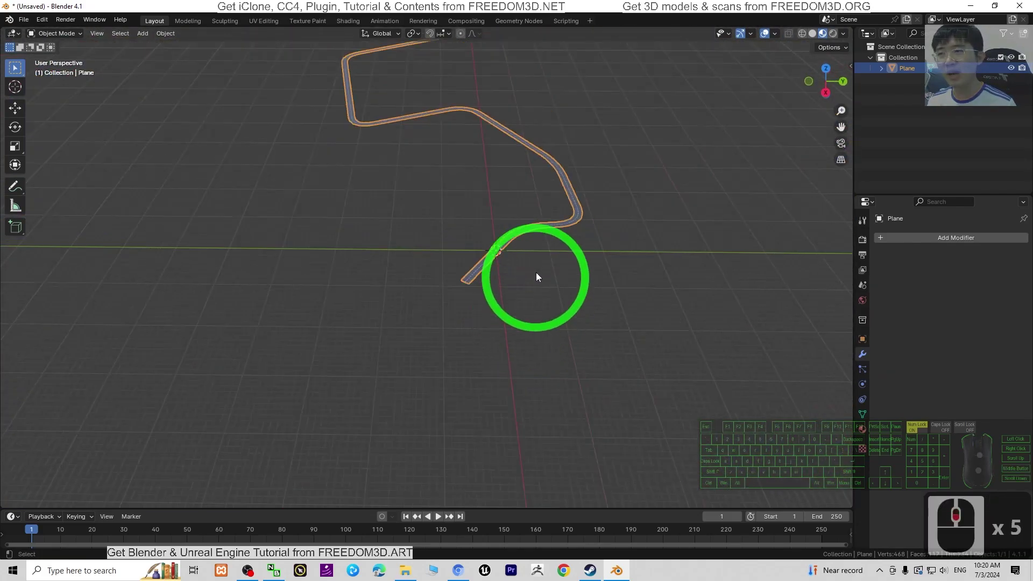
{"action": "scroll", "coordinate": [571, 258], "scroll_direction": "up", "scroll_amount": 3}
{"action": "left_click", "coordinate": [690, 170]}
{"action": "middle_click_drag", "start_coordinate": [693, 145], "coordinate": [551, 370]}
Uncover the desktop and start an FBX export with Path Mode set to Copy and textures embedded
{"action": "left_click_drag", "start_coordinate": [421, 4], "coordinate": [545, 27]}
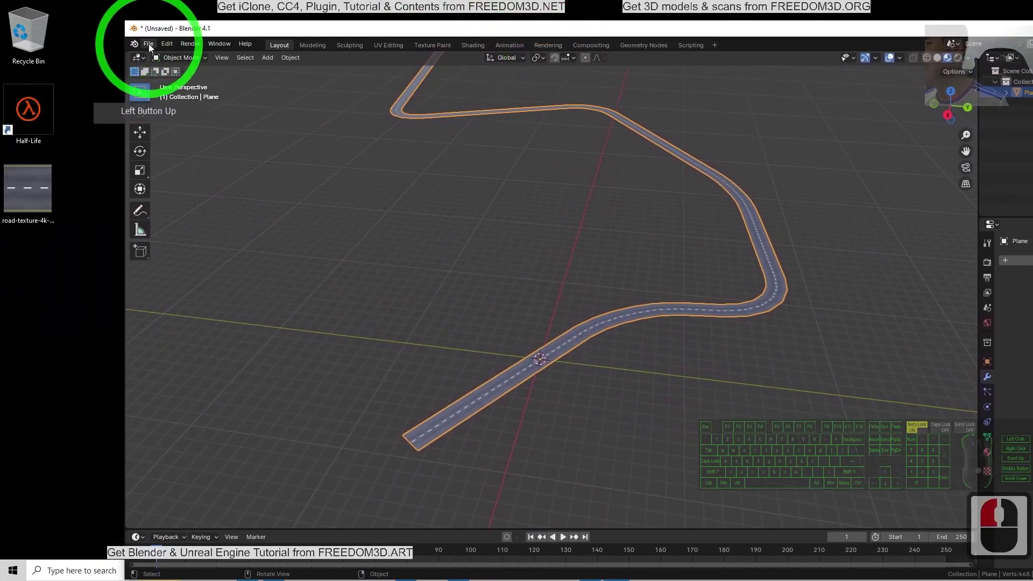
{"action": "left_click", "coordinate": [149, 44]}
{"action": "left_click", "coordinate": [161, 207]}
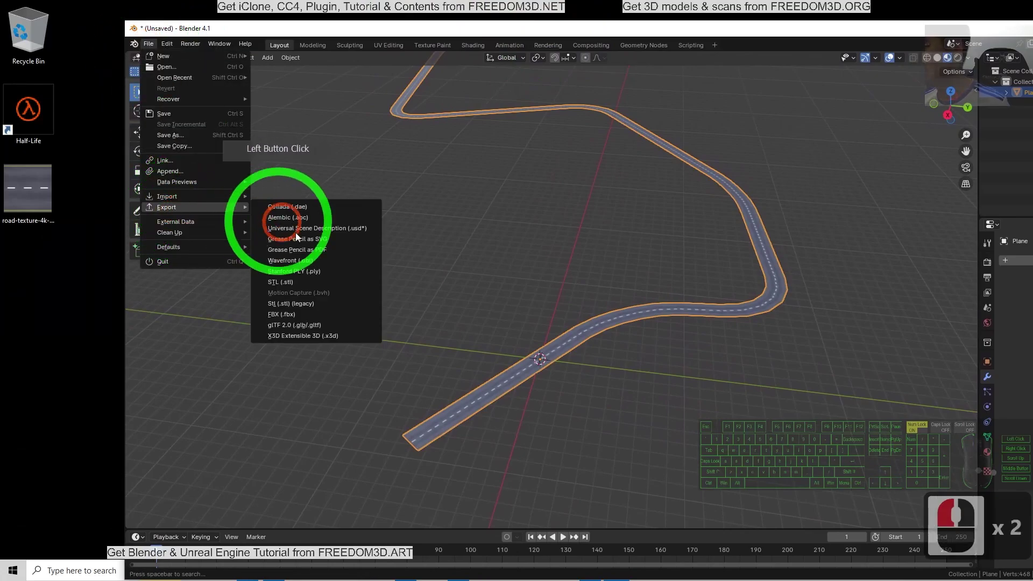
{"action": "left_click", "coordinate": [285, 313]}
{"action": "left_click_drag", "start_coordinate": [803, 158], "coordinate": [630, 150]}
{"action": "left_click", "coordinate": [747, 207]}
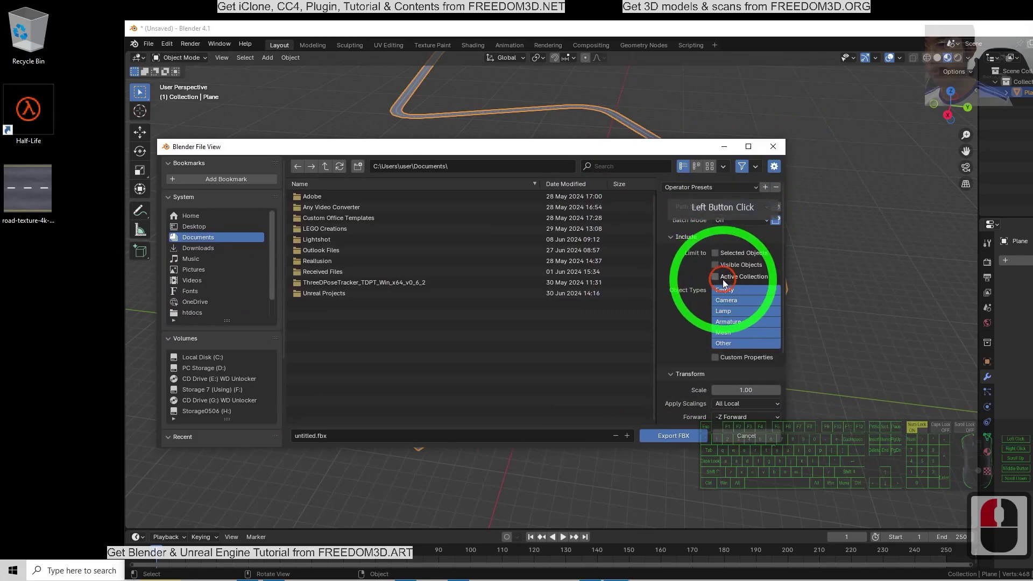
{"action": "left_click", "coordinate": [724, 269]}
{"action": "left_click", "coordinate": [775, 208]}
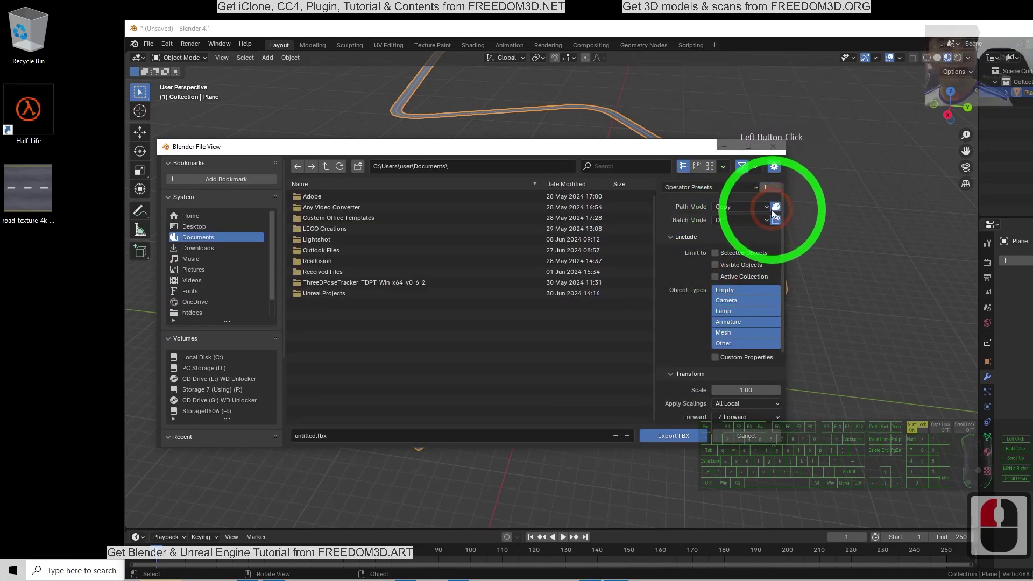
Export the road to the Desktop folder as road01.fbx and check the file on the desktop
{"action": "left_click", "coordinate": [281, 232]}
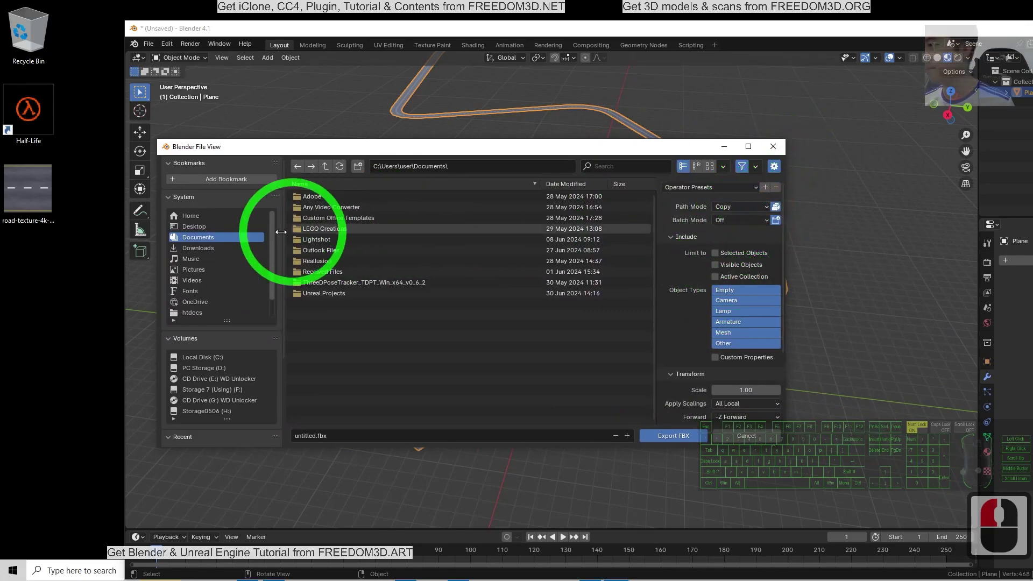
{"action": "left_click", "coordinate": [194, 227]}
{"action": "left_click", "coordinate": [358, 435]}
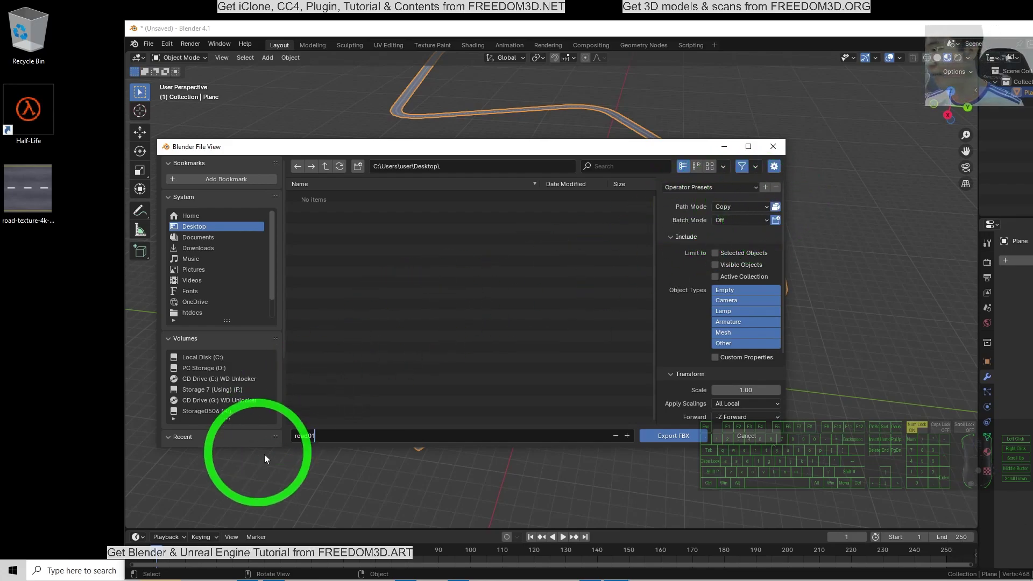
{"action": "left_click", "coordinate": [732, 442]}
{"action": "left_click", "coordinate": [682, 436]}
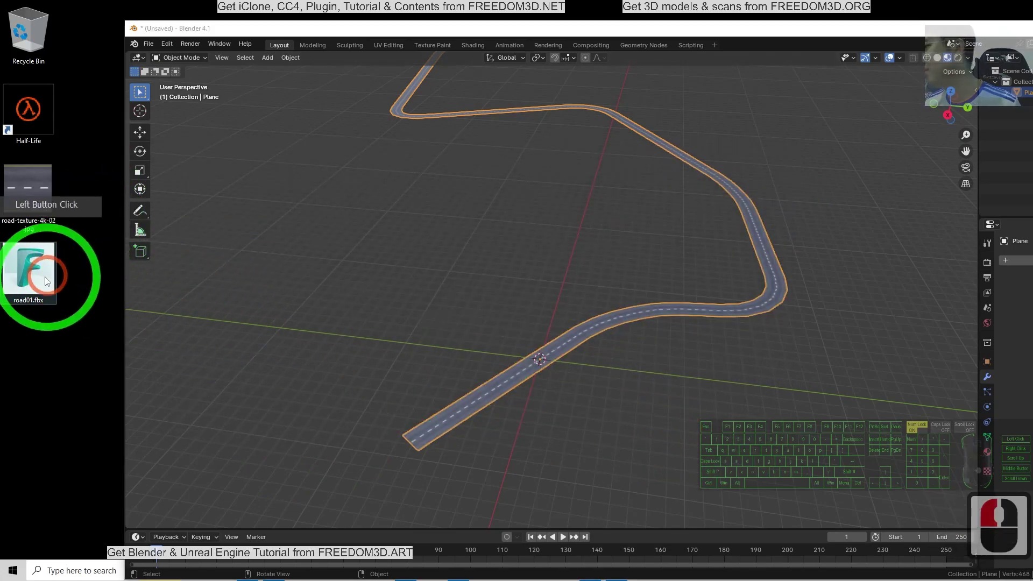
{"action": "double_click", "coordinate": [44, 277]}
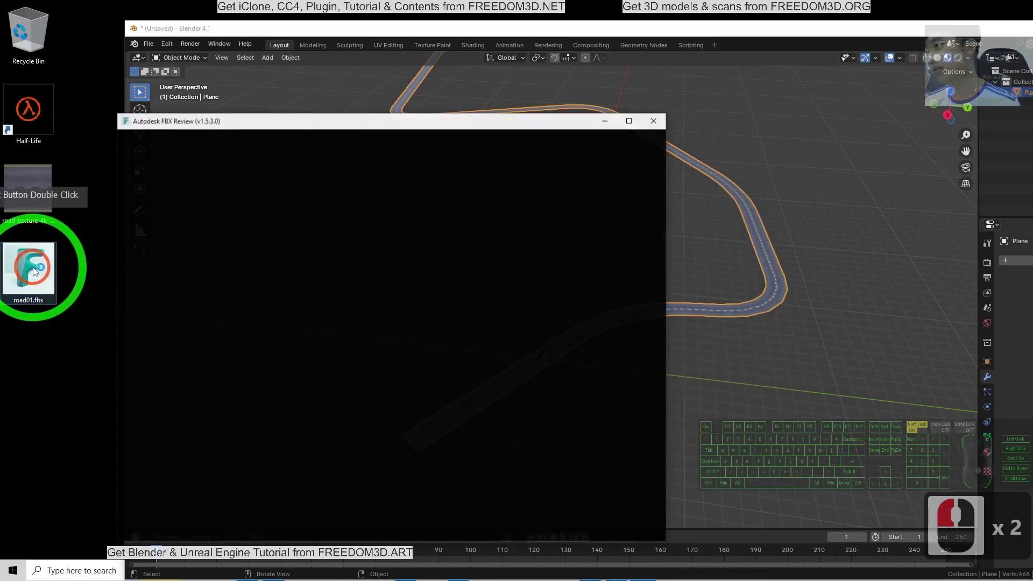
Open the exported road01.fbx in Autodesk FBX Review, inspect the whole road and its texture, and return to Blender
{"action": "double_click", "coordinate": [641, 161]}
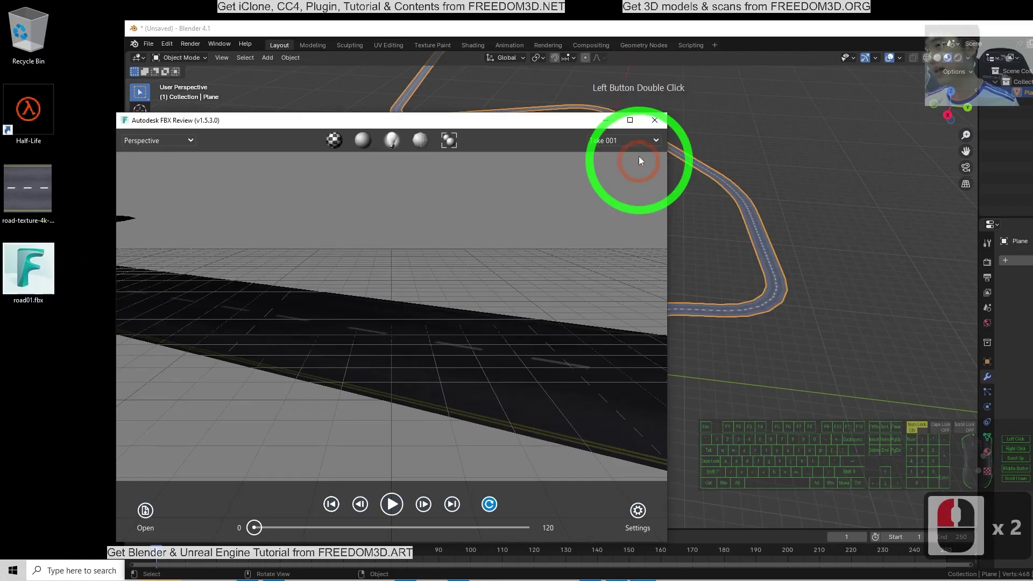
{"action": "left_click", "coordinate": [631, 120]}
{"action": "scroll", "coordinate": [588, 256], "scroll_direction": "down", "scroll_amount": 4}
{"action": "left_click_drag", "start_coordinate": [597, 279], "coordinate": [864, 33]}
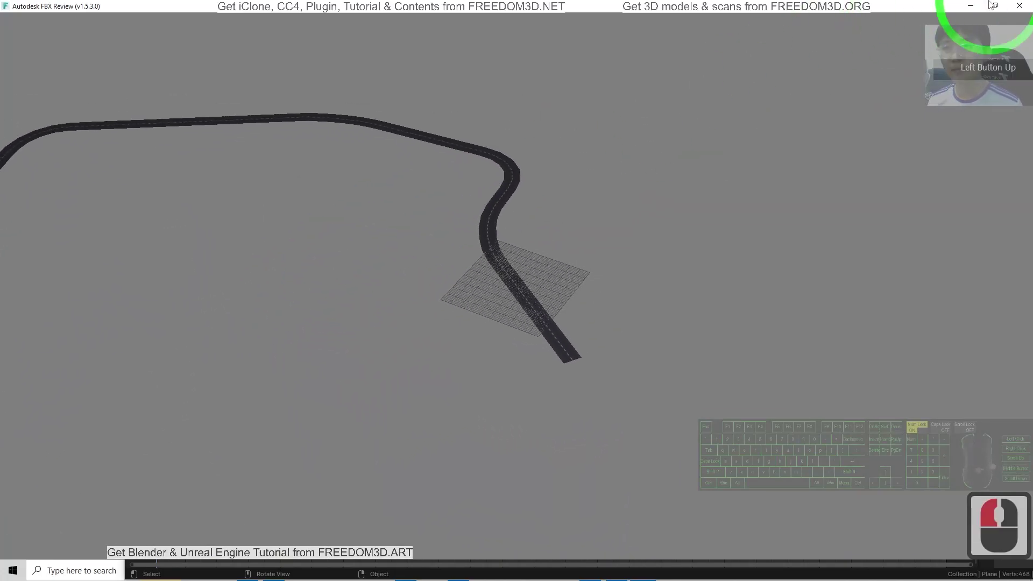
{"action": "left_click", "coordinate": [971, 5]}
Examine the road model in the viewport, from its overall winding shape to the lane markings and edges at the bends
{"action": "scroll", "coordinate": [673, 311], "scroll_direction": "up", "scroll_amount": 6}
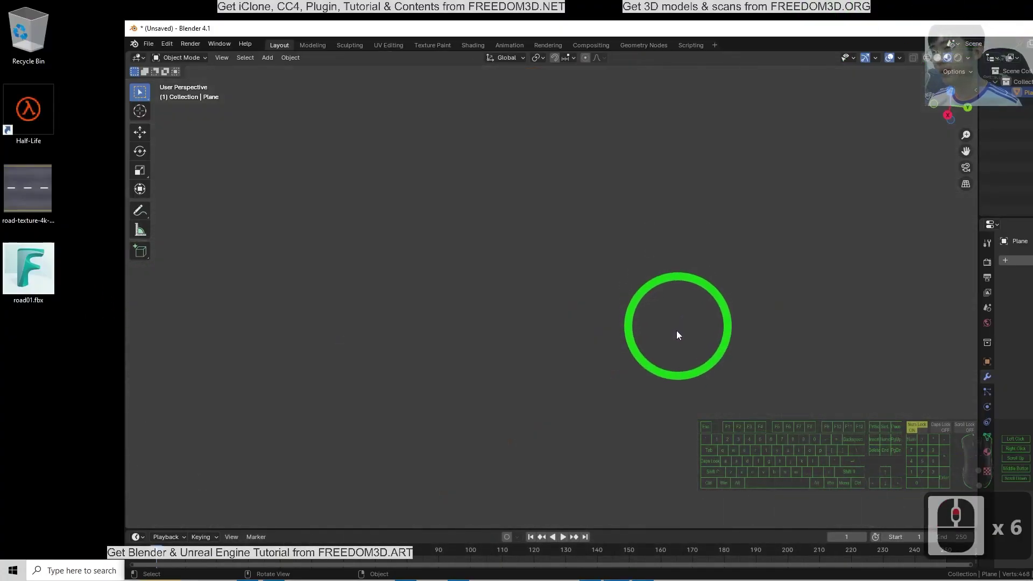
{"action": "scroll", "coordinate": [672, 335], "scroll_direction": "down", "scroll_amount": 6}
{"action": "scroll", "coordinate": [652, 352], "scroll_direction": "up", "scroll_amount": 4}
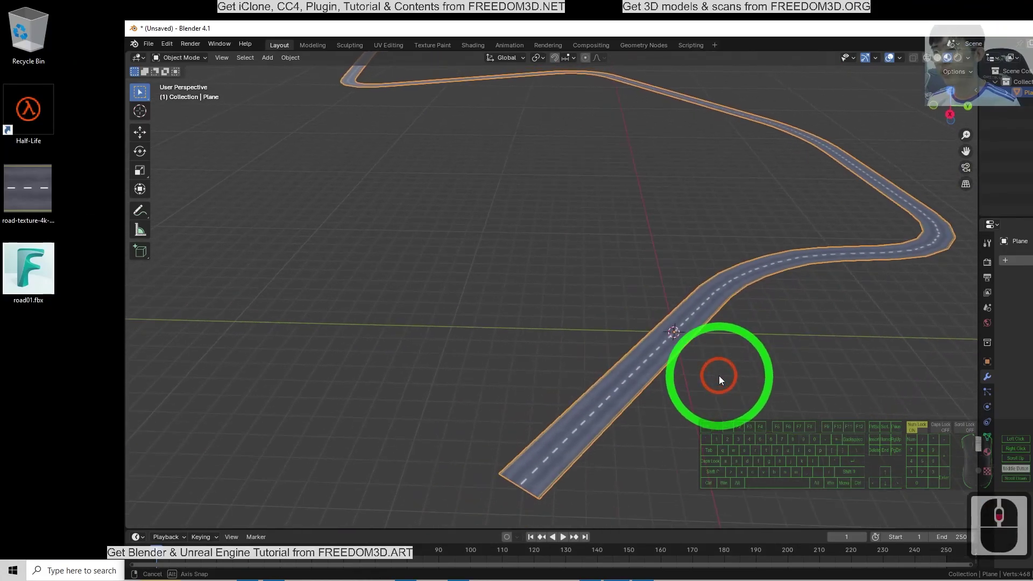
{"action": "middle_click_drag", "start_coordinate": [719, 376], "coordinate": [811, 372]}
{"action": "scroll", "coordinate": [845, 375], "scroll_direction": "down", "scroll_amount": 4}
{"action": "scroll", "coordinate": [821, 377], "scroll_direction": "up", "scroll_amount": 2}
{"action": "middle_click_drag", "start_coordinate": [631, 290], "coordinate": [779, 318]}
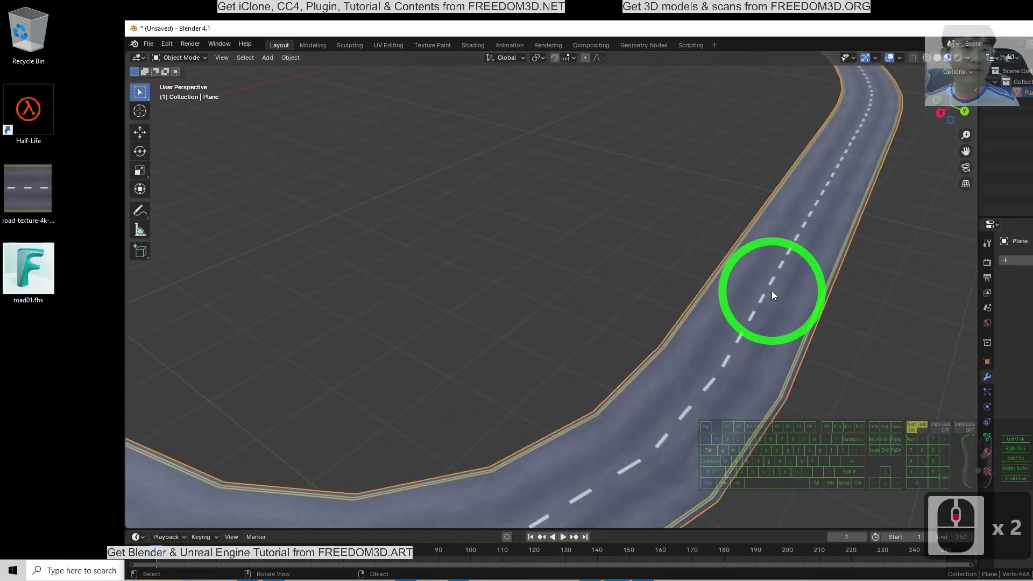
{"action": "mouse_move", "coordinate": [732, 351]}
{"action": "middle_mouse_down"}
{"action": "mouse_move", "coordinate": [766, 344]}
{"action": "mouse_move", "coordinate": [731, 353]}
{"action": "middle_mouse_up"}
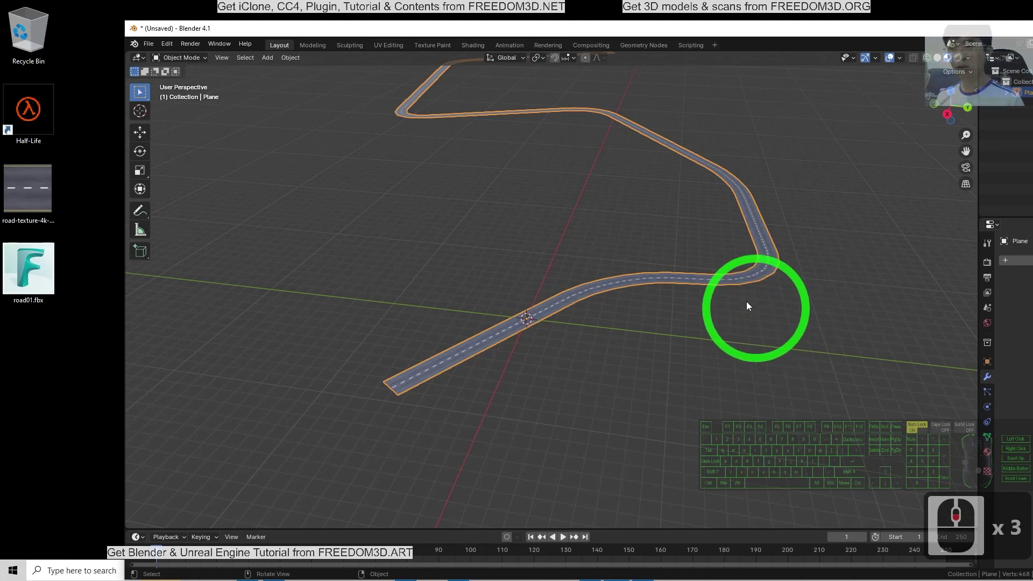
{"action": "scroll", "coordinate": [602, 344], "scroll_direction": "up", "scroll_amount": 2}
{"action": "scroll", "coordinate": [854, 321], "scroll_direction": "down", "scroll_amount": 3}
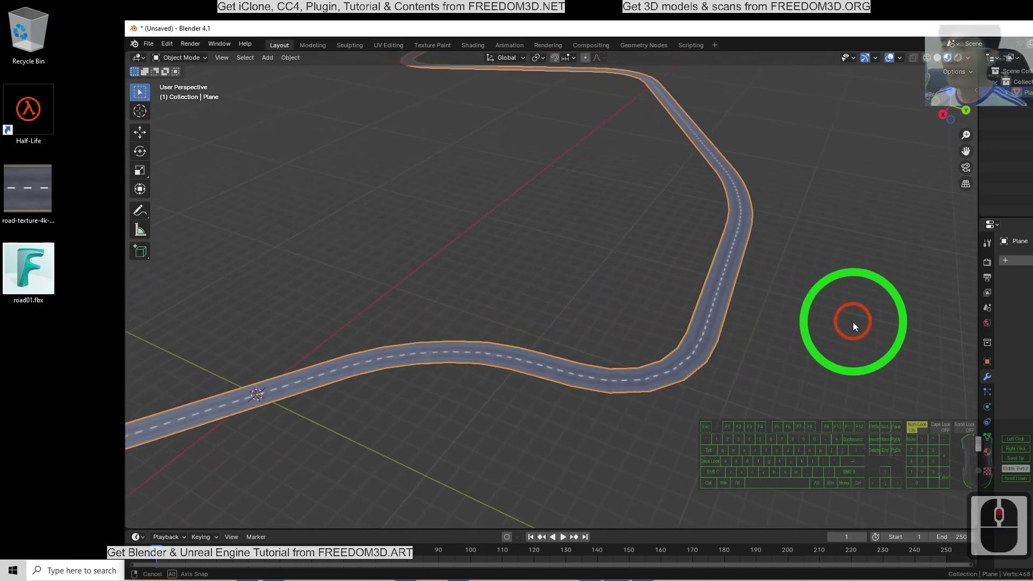
{"action": "scroll", "coordinate": [592, 333], "scroll_direction": "up", "scroll_amount": 3}
{"action": "middle_click_drag", "start_coordinate": [592, 337], "coordinate": [573, 381]}
{"action": "scroll", "coordinate": [704, 344], "scroll_direction": "up", "scroll_amount": 2}
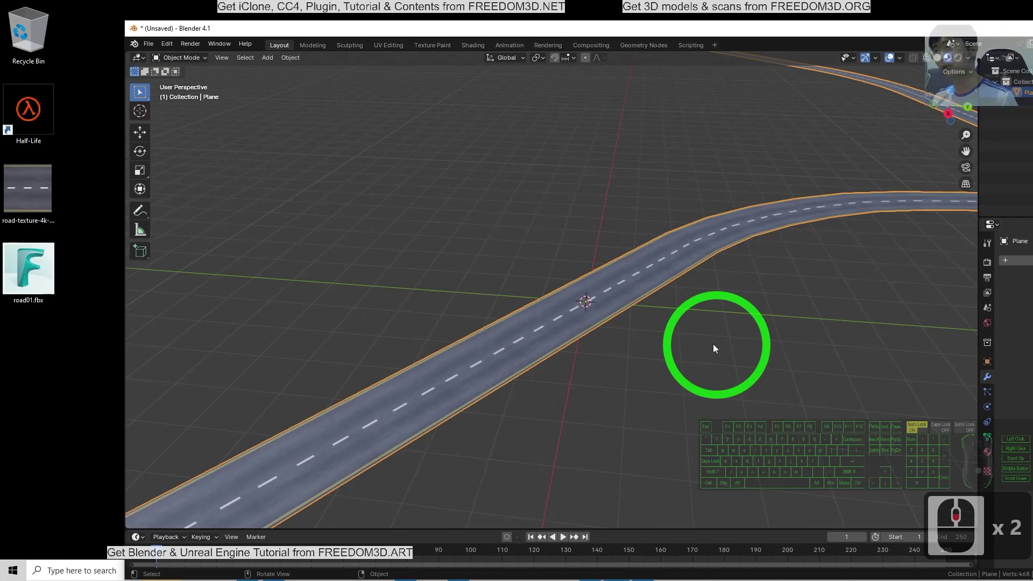
Maximize the Blender window and review the road's surface up close and its full course from the open end
{"action": "double_click", "coordinate": [915, 28]}
{"action": "middle_click_drag", "start_coordinate": [646, 157], "coordinate": [740, 232]}
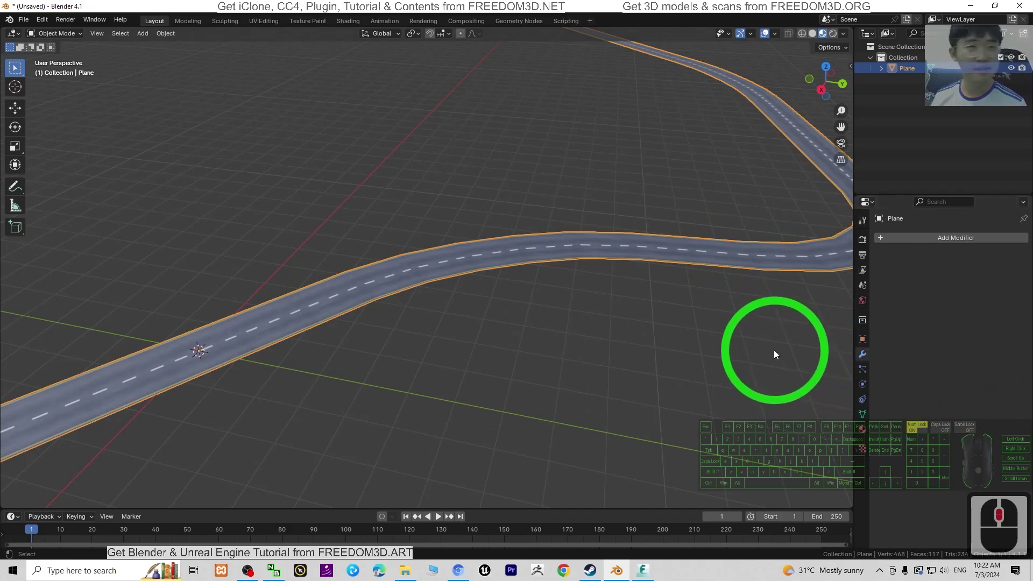
{"action": "scroll", "coordinate": [707, 344], "scroll_direction": "up", "scroll_amount": 3}
{"action": "middle_click_drag", "start_coordinate": [599, 373], "coordinate": [617, 374]}
{"action": "scroll", "coordinate": [617, 373], "scroll_direction": "down", "scroll_amount": 3}
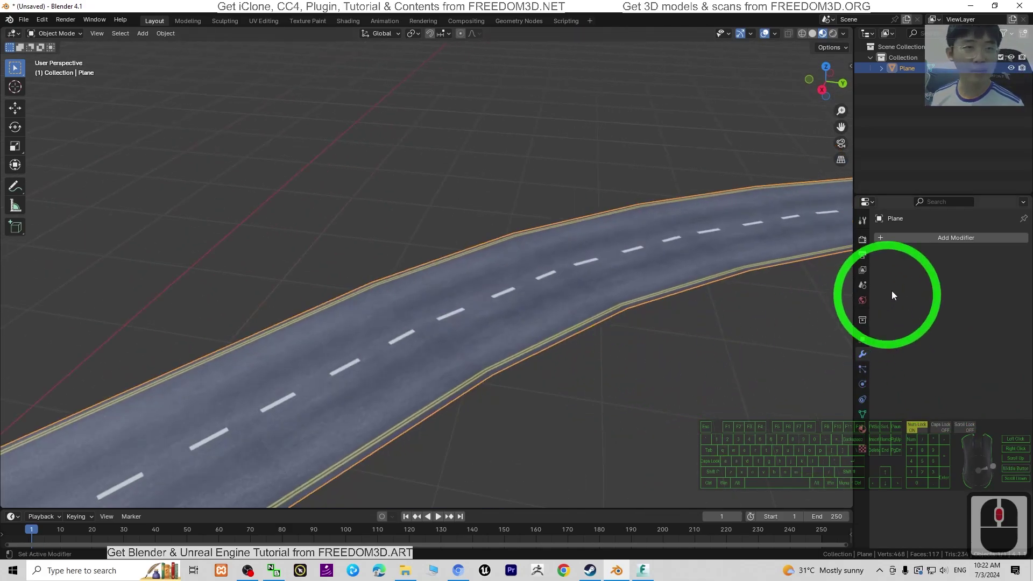
{"action": "scroll", "coordinate": [678, 349], "scroll_direction": "down", "scroll_amount": 3}
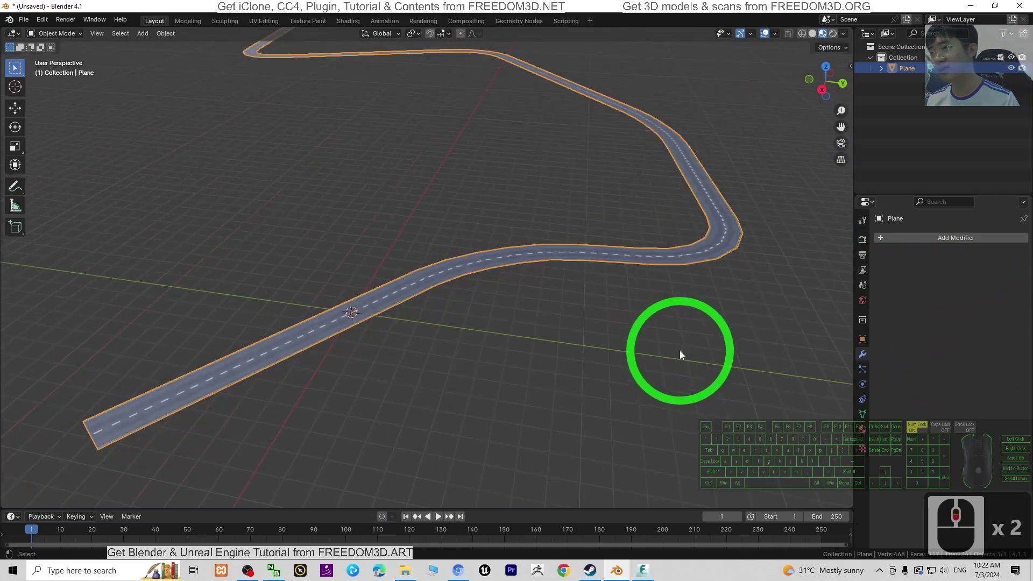